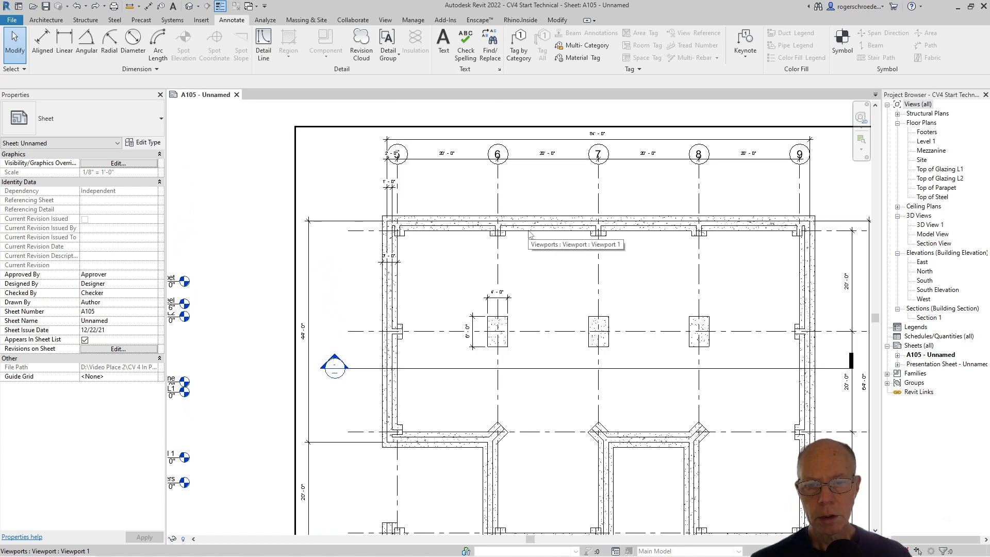
- Add an aligned dimension for the pilaster footing's depth at grid 6 along the upper foundation wall
{"action": "scroll", "coordinate": [516, 235], "scroll_direction": "up", "scroll_amount": 4}
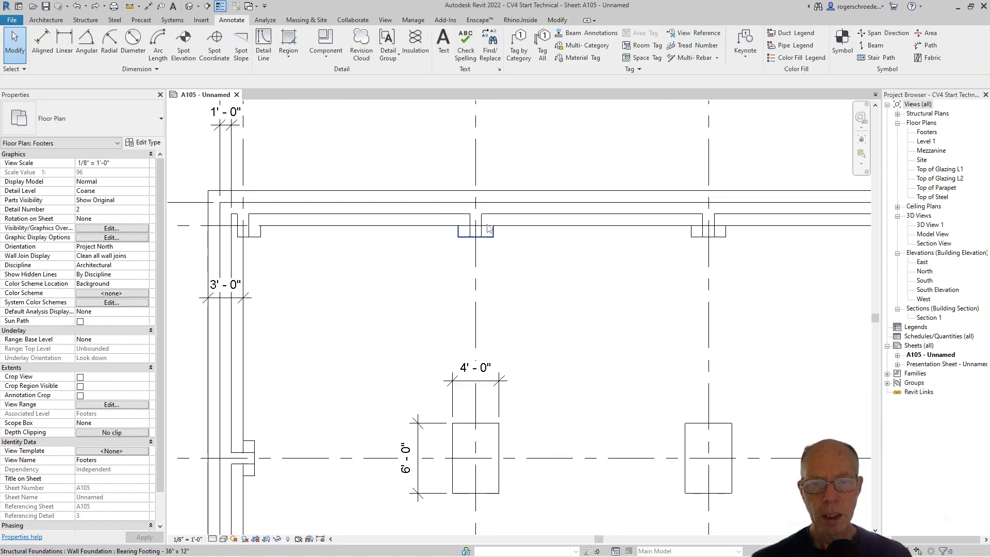
{"action": "left_click", "coordinate": [43, 43]}
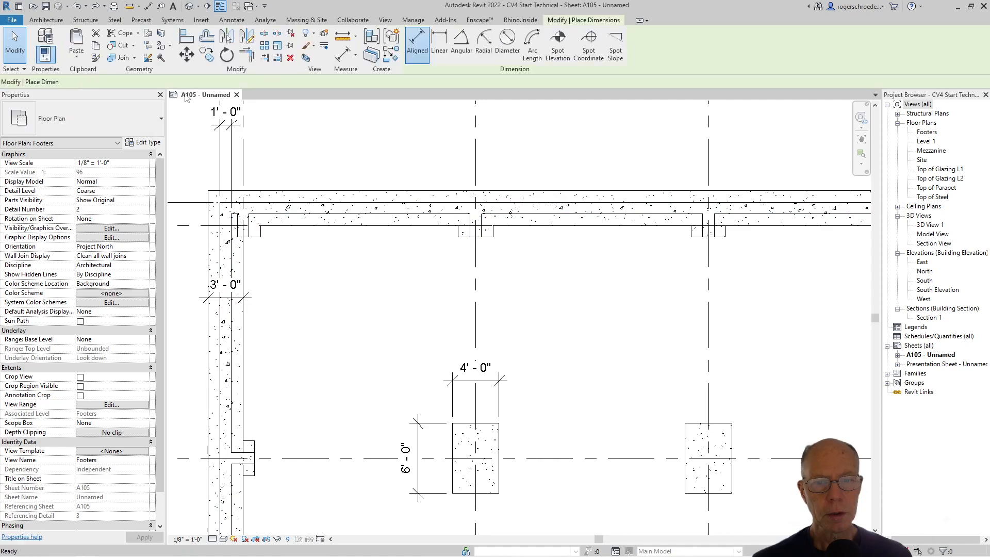
{"action": "left_click", "coordinate": [513, 213]}
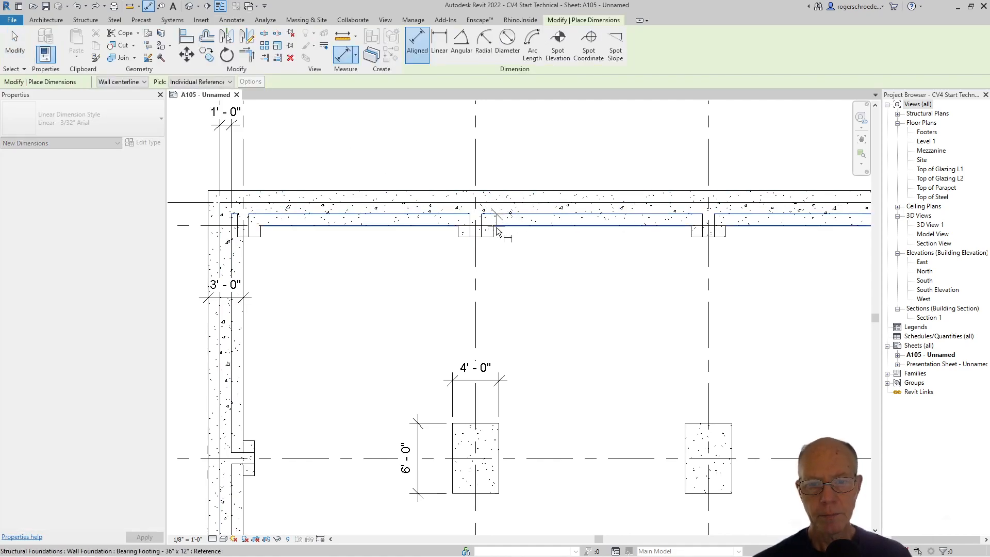
{"action": "left_click", "coordinate": [478, 238]}
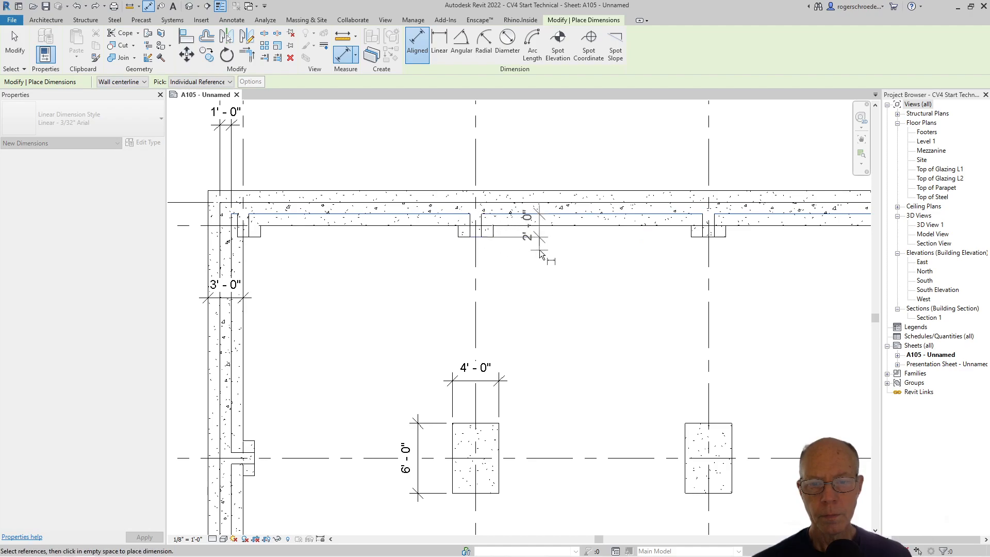
{"action": "left_click", "coordinate": [539, 249]}
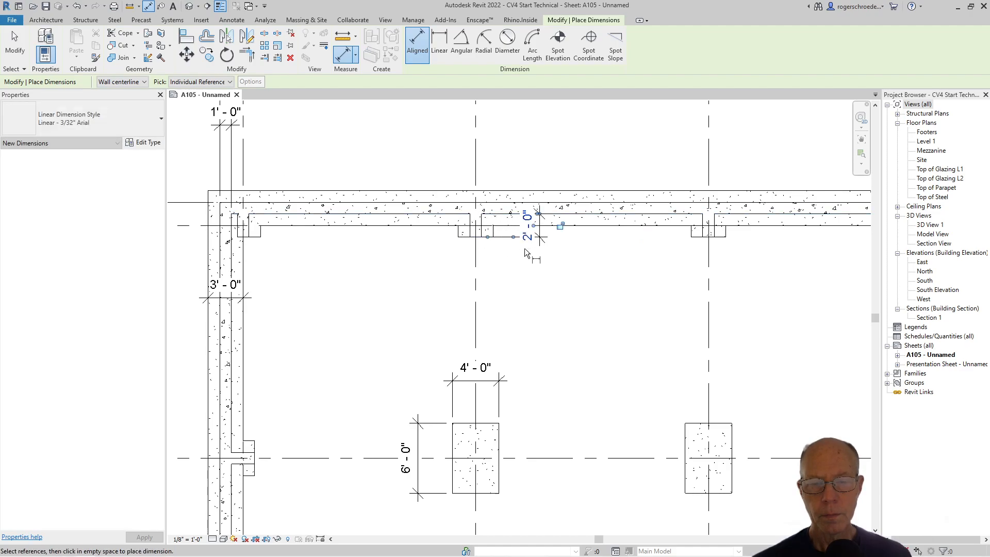
- Dimension the thickness of the short foundation wall projecting at grid 6 and place the dimension below it
{"action": "left_click", "coordinate": [473, 235]}
{"action": "left_click", "coordinate": [482, 235]}
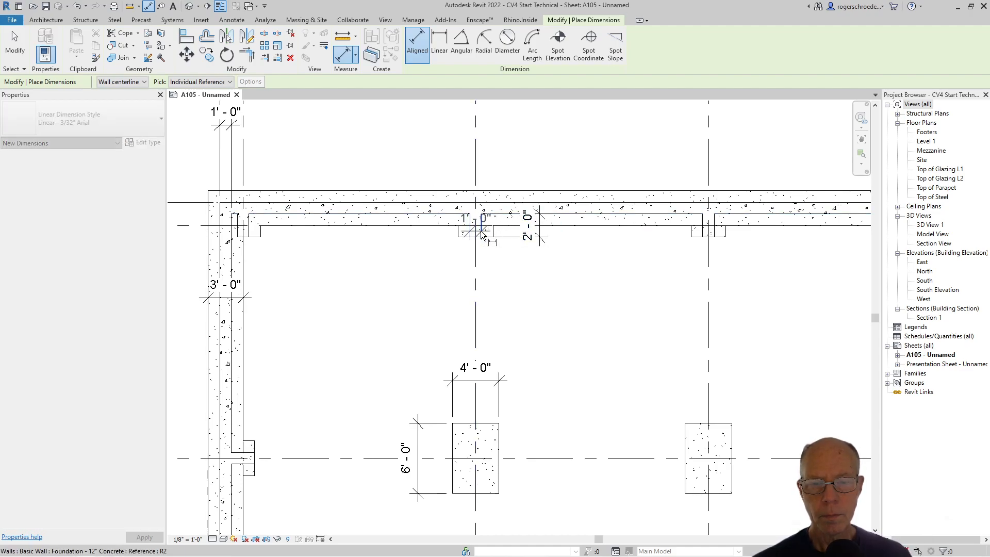
{"action": "left_click", "coordinate": [489, 278]}
{"action": "mouse_move", "coordinate": [506, 327]}
{"action": "middle_mouse_down"}
{"action": "mouse_move", "coordinate": [531, 157]}
{"action": "mouse_move", "coordinate": [510, 7]}
{"action": "mouse_move", "coordinate": [491, 7]}
{"action": "middle_mouse_up"}
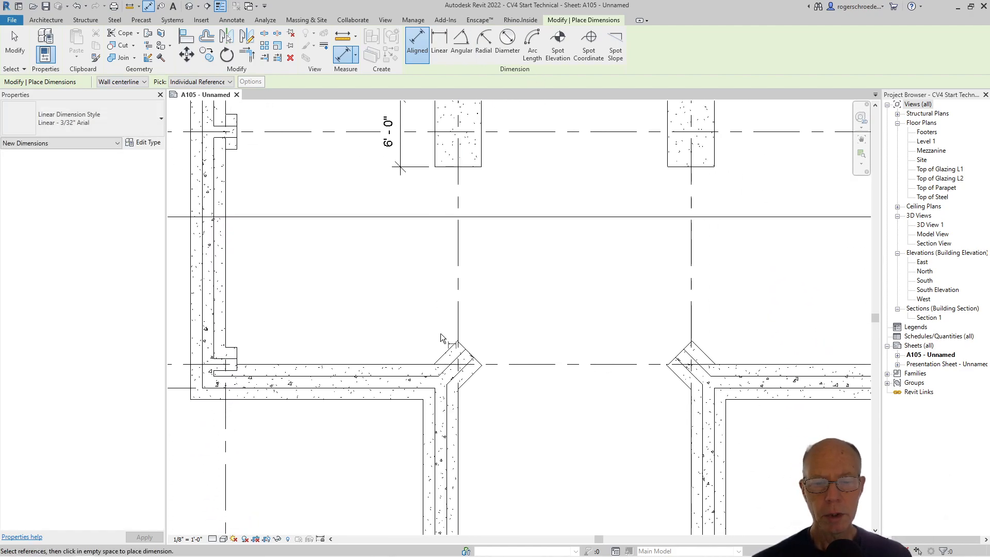
{"action": "left_click", "coordinate": [462, 365]}
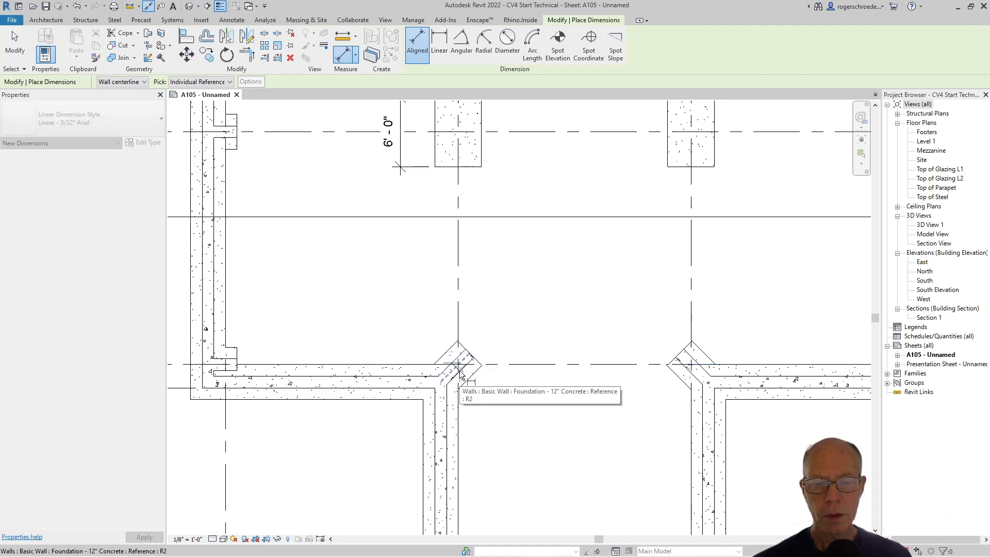
{"action": "left_click", "coordinate": [466, 372]}
{"action": "left_click", "coordinate": [491, 348]}
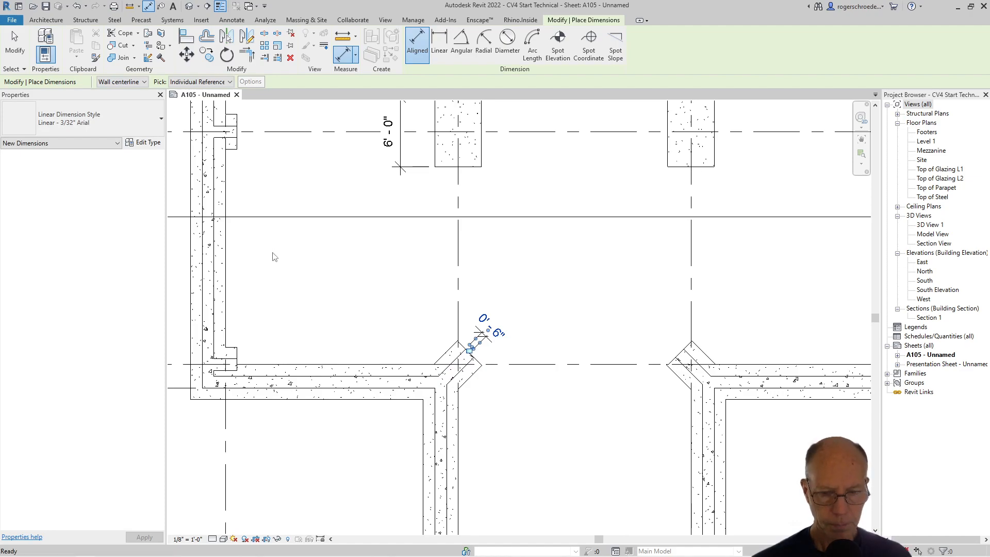
{"action": "key", "text": "ctrl+z"}
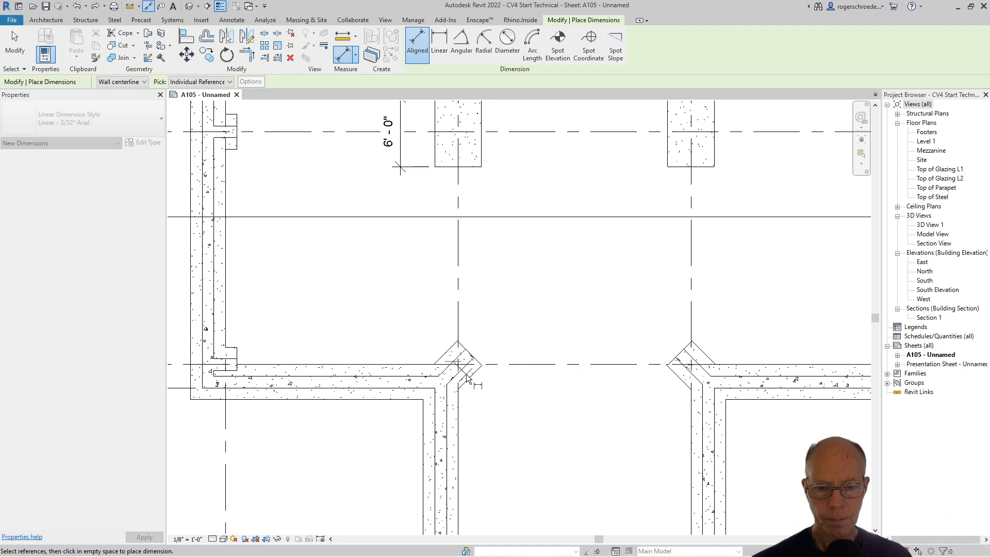
- Dimension the angled foundation wall's thickness where grids 6 and 2 meet, and add an angular dimension between it and the horizontal wall
{"action": "left_click", "coordinate": [467, 376]}
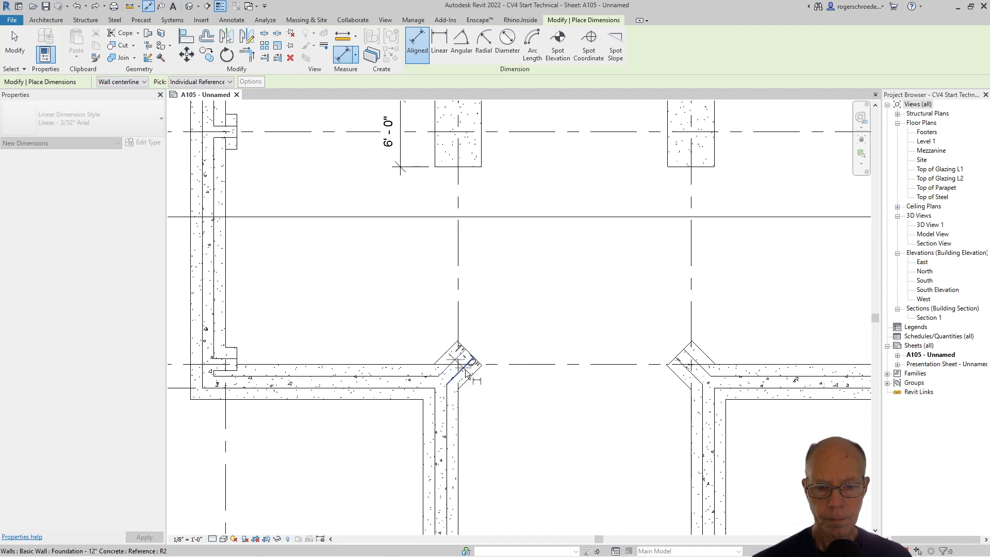
{"action": "left_click", "coordinate": [489, 336]}
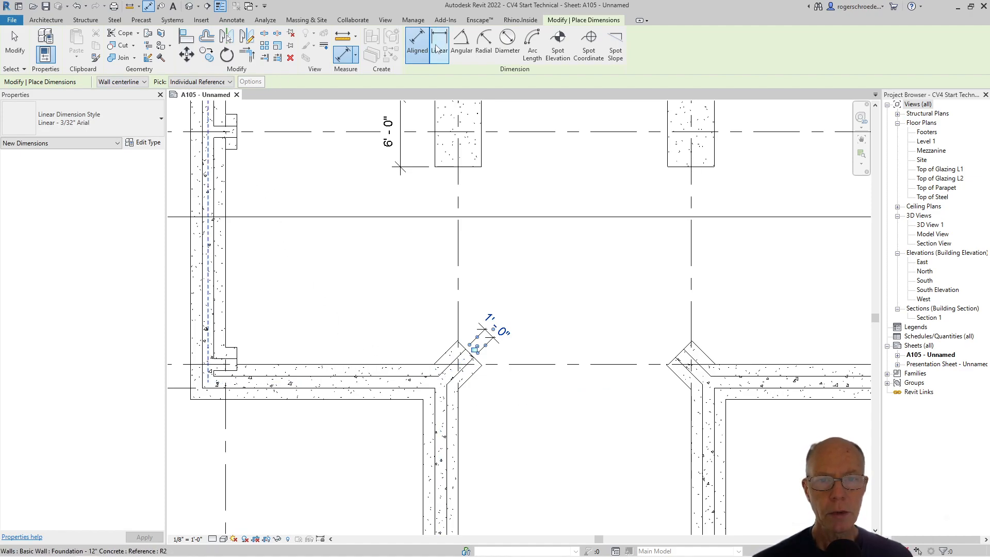
{"action": "left_click", "coordinate": [461, 43]}
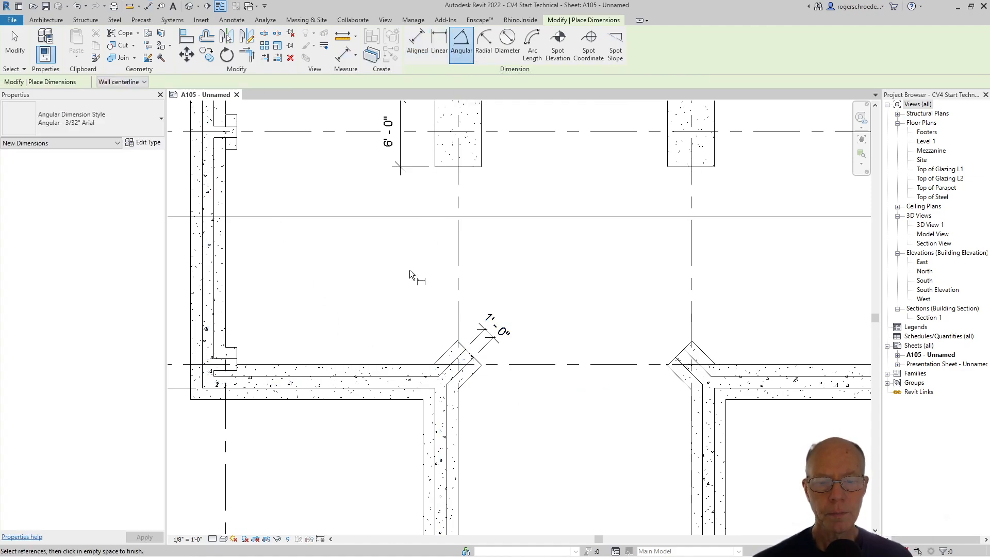
{"action": "left_click", "coordinate": [403, 380]}
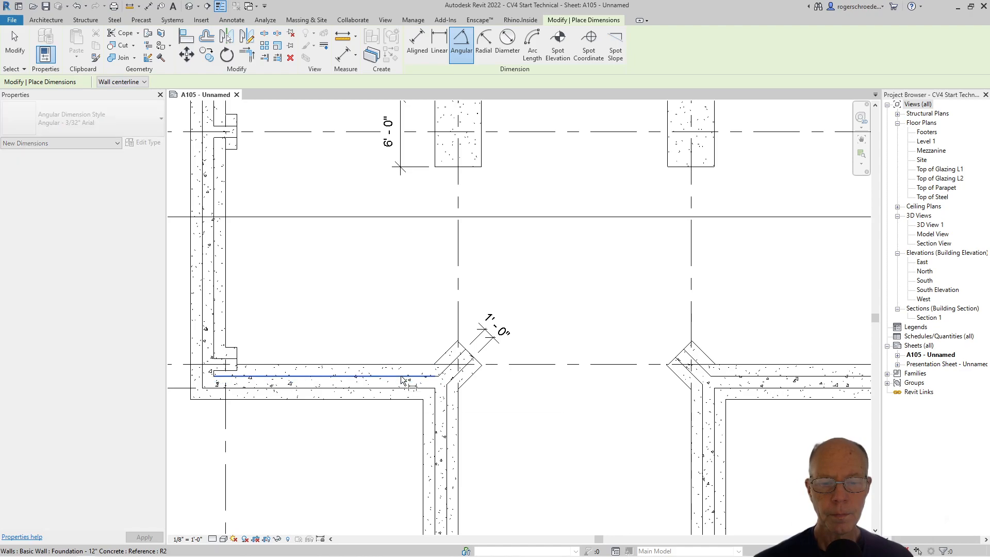
{"action": "left_click", "coordinate": [461, 364]}
{"action": "left_click", "coordinate": [434, 356]}
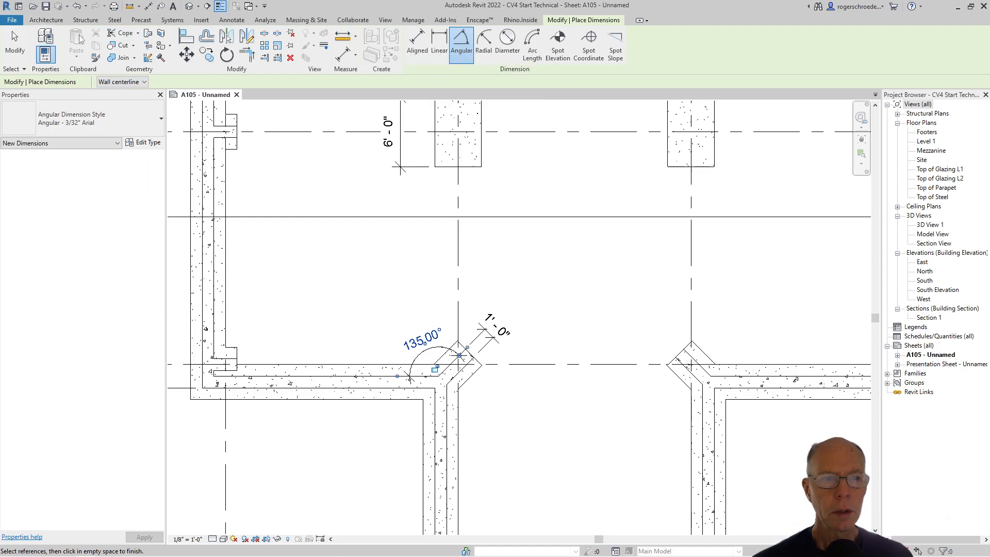
- Draw a short diagonal model line outward from the angled footing's inner corner near grids 6 and 2
{"action": "left_click", "coordinate": [45, 21]}
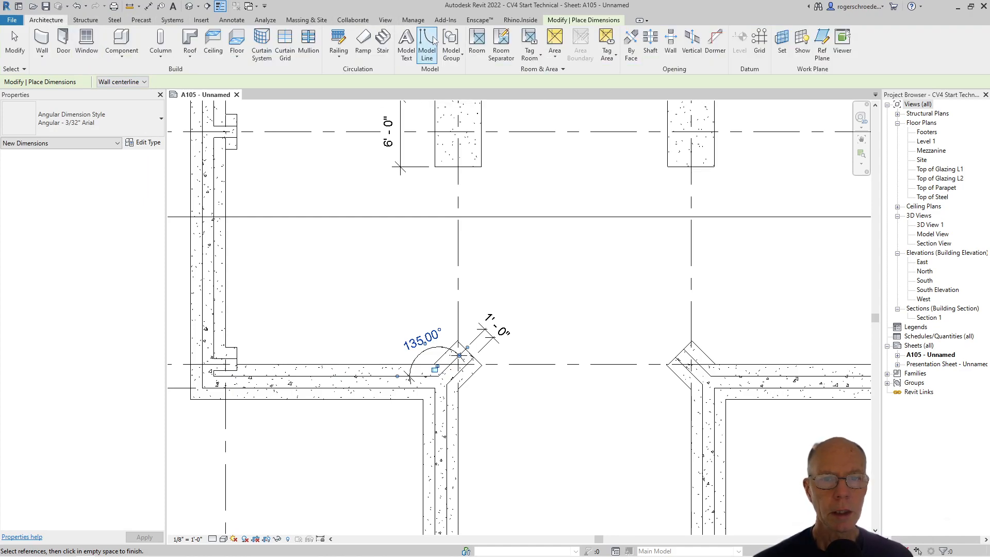
{"action": "left_click", "coordinate": [428, 51]}
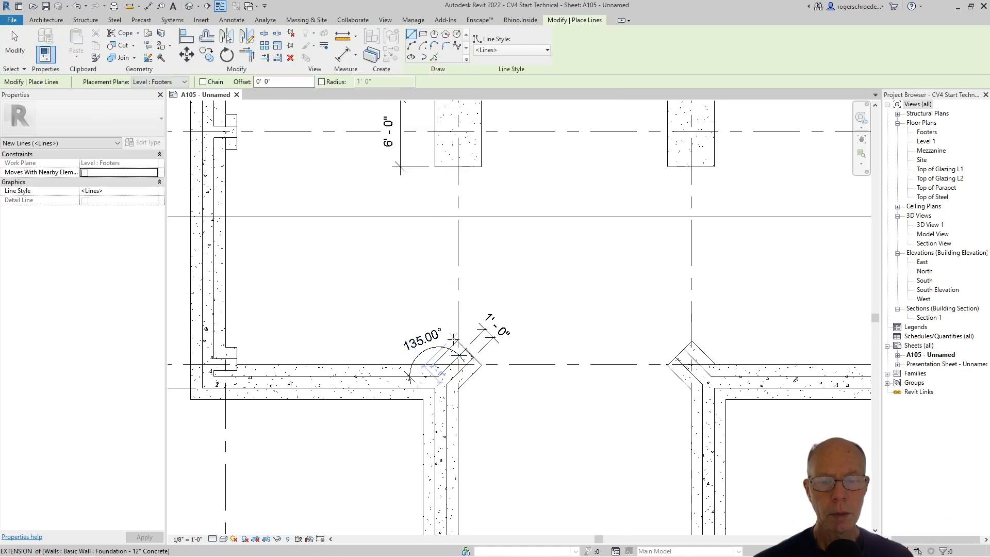
{"action": "left_click", "coordinate": [447, 384]}
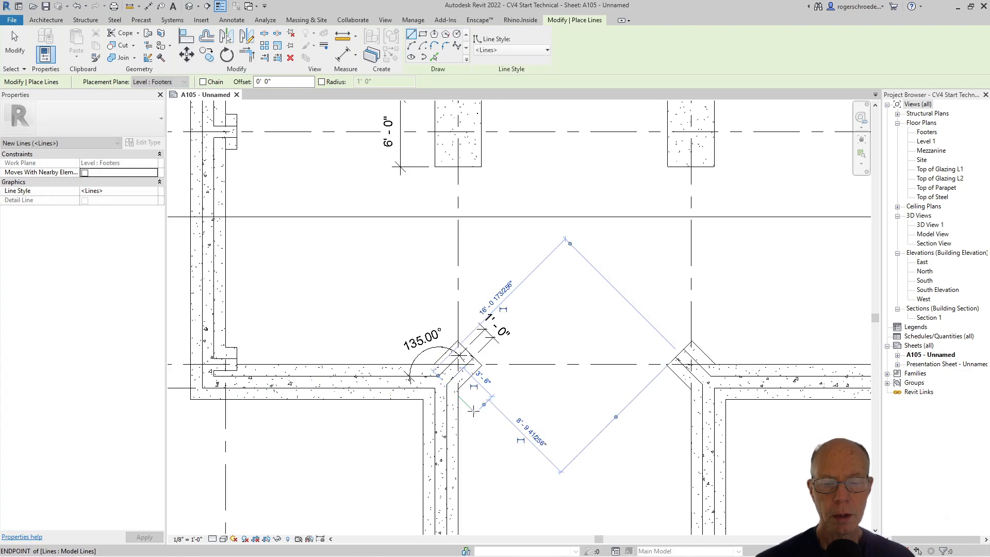
{"action": "left_click", "coordinate": [15, 41]}
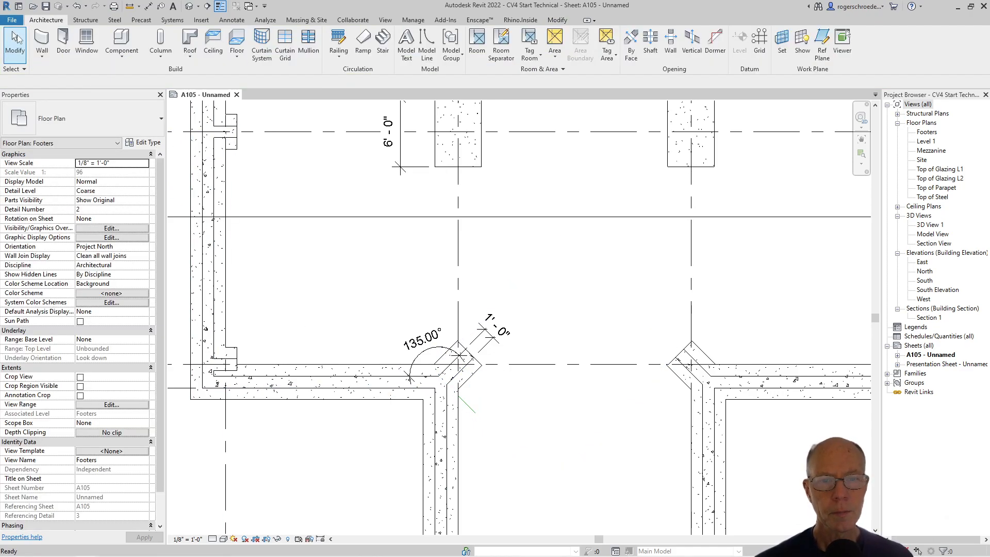
- Add an aligned dimension along the angled footing, from its outer end to the diagonal model line
{"action": "left_click", "coordinate": [227, 21]}
{"action": "left_click", "coordinate": [41, 44]}
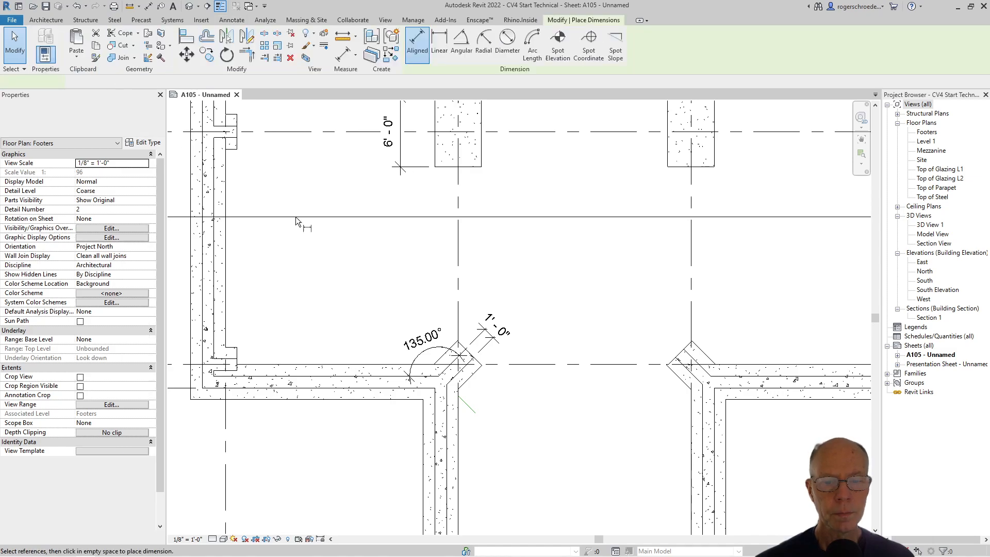
{"action": "left_click", "coordinate": [476, 360]}
{"action": "left_click", "coordinate": [503, 393]}
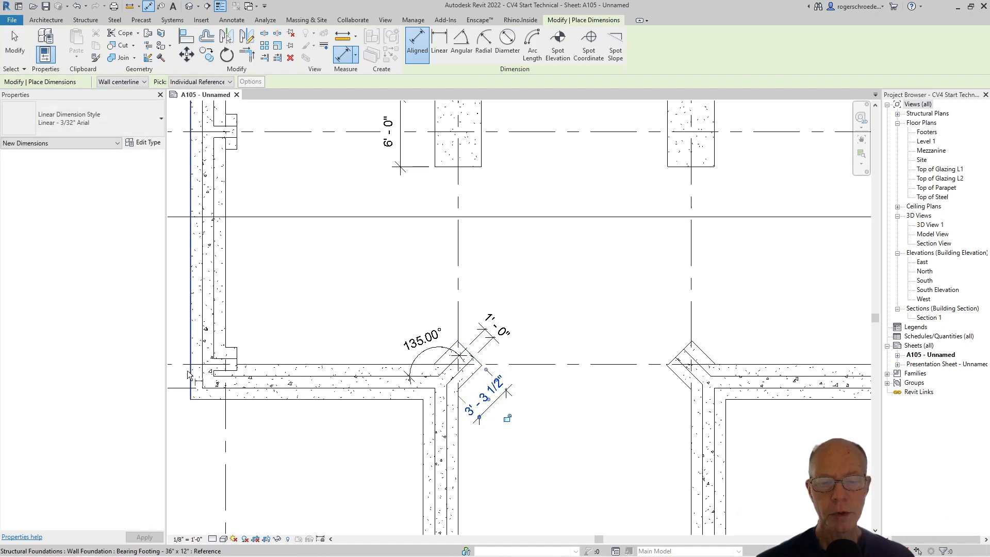
- Deactivate the Footers view and activate the Level 1 floor plan view on the sheet
{"action": "right_click", "coordinate": [290, 277]}
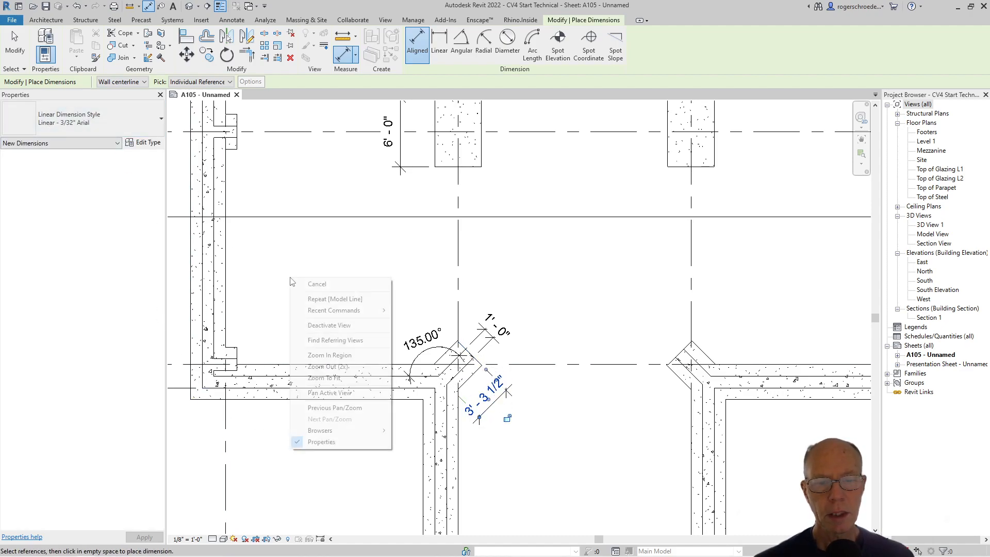
{"action": "left_click", "coordinate": [326, 329]}
{"action": "scroll", "coordinate": [366, 300], "scroll_direction": "down", "scroll_amount": 5}
{"action": "scroll", "coordinate": [375, 295], "scroll_direction": "down", "scroll_amount": 3}
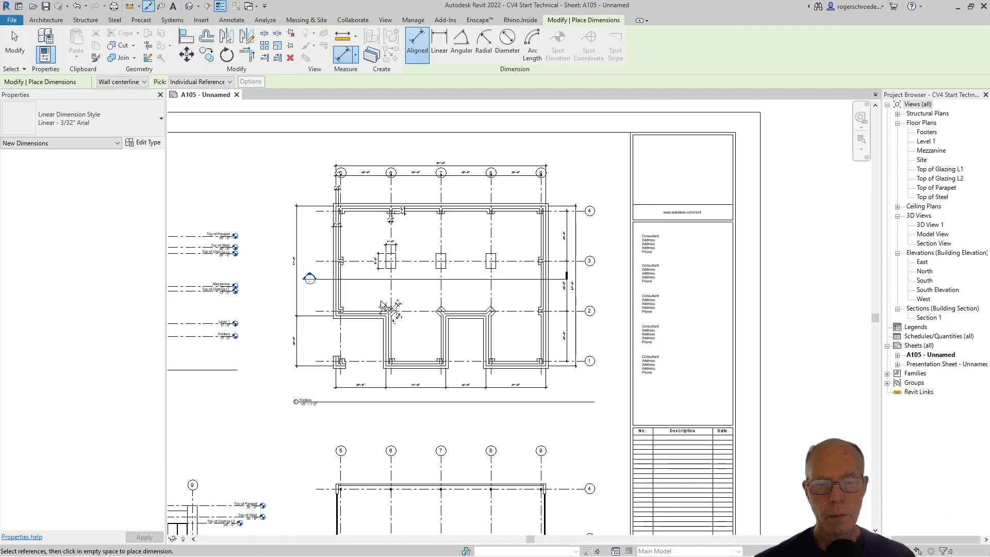
{"action": "middle_click_drag", "start_coordinate": [427, 340], "coordinate": [427, 142]}
{"action": "scroll", "coordinate": [466, 336], "scroll_direction": "up", "scroll_amount": 1}
{"action": "scroll", "coordinate": [466, 336], "scroll_direction": "up", "scroll_amount": 1}
{"action": "middle_click_drag", "start_coordinate": [433, 369], "coordinate": [448, 332]}
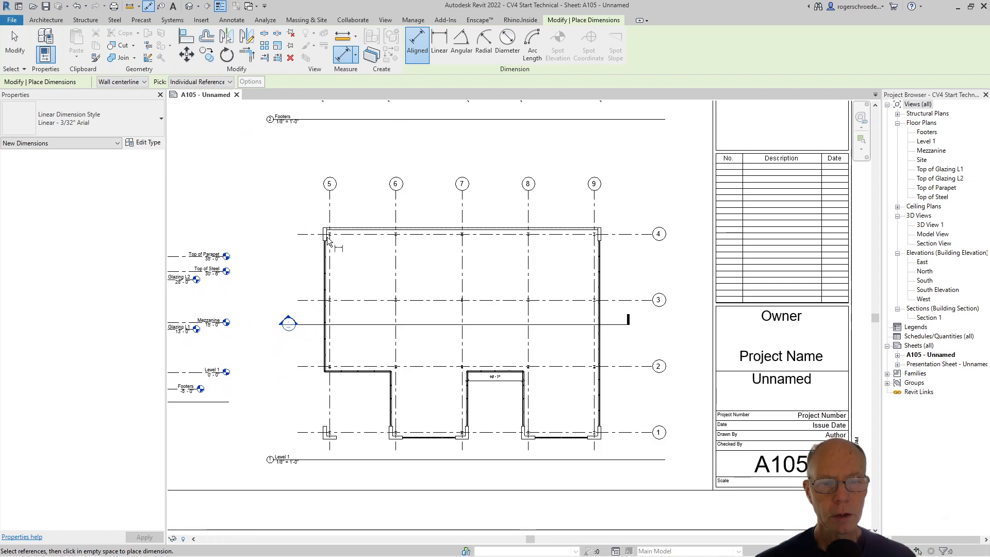
{"action": "left_click", "coordinate": [14, 42]}
{"action": "left_click", "coordinate": [280, 194]}
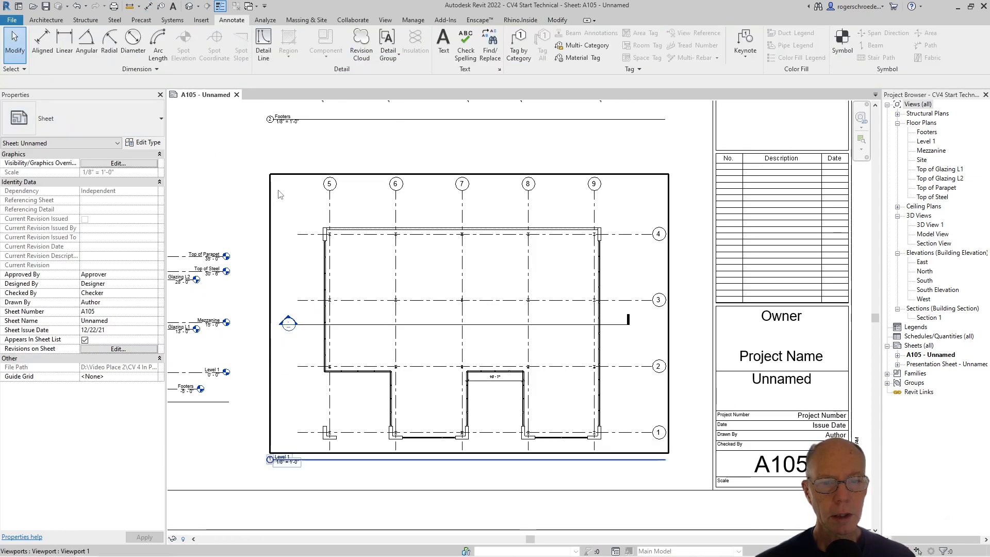
{"action": "double_click", "coordinate": [364, 229]}
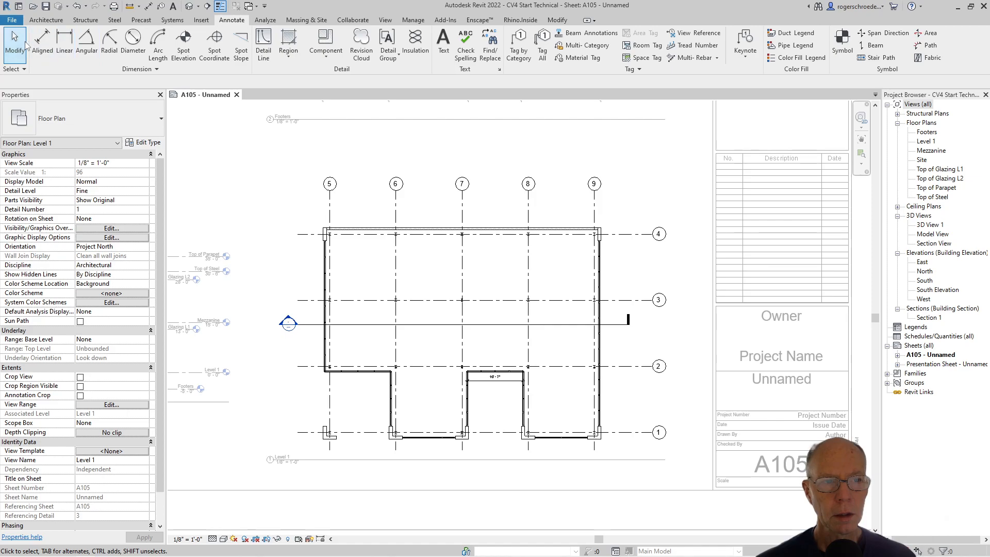
- Dimension the overall building width between the outer end wall faces, with the dimension line just below the grid bubbles
{"action": "left_click", "coordinate": [41, 44]}
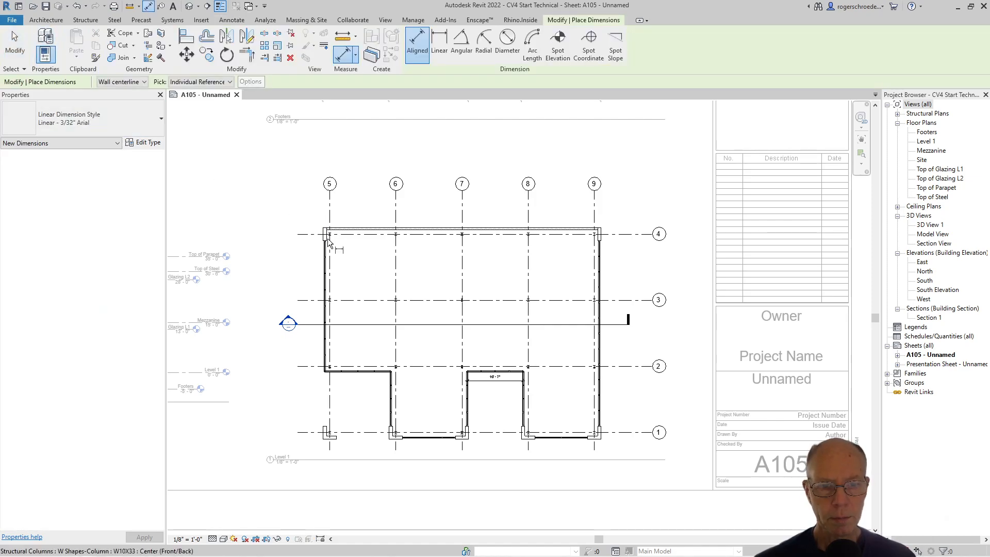
{"action": "scroll", "coordinate": [328, 239], "scroll_direction": "up", "scroll_amount": 4}
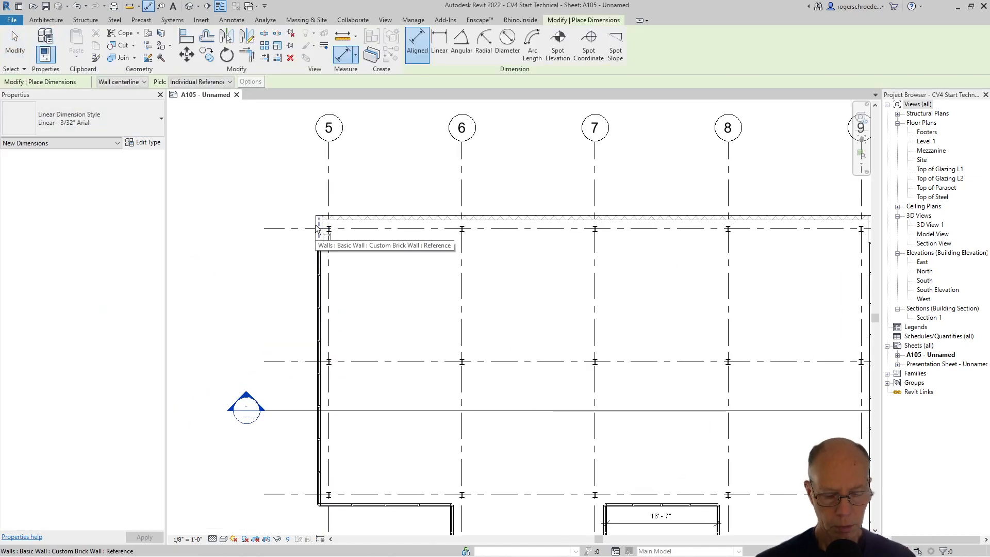
{"action": "left_click", "coordinate": [317, 229]}
{"action": "middle_click_drag", "start_coordinate": [764, 241], "coordinate": [642, 263]}
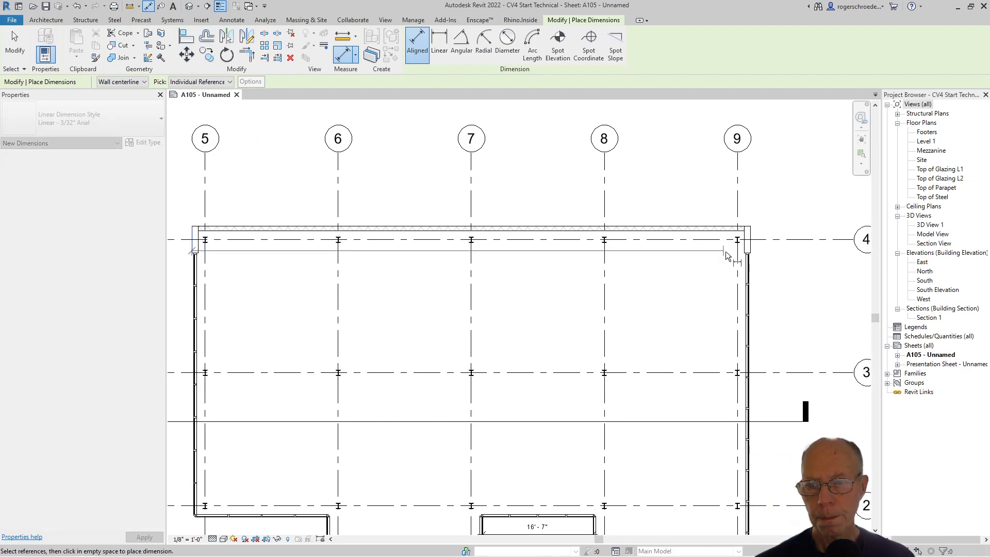
{"action": "left_click", "coordinate": [752, 241]}
{"action": "left_click", "coordinate": [761, 190]}
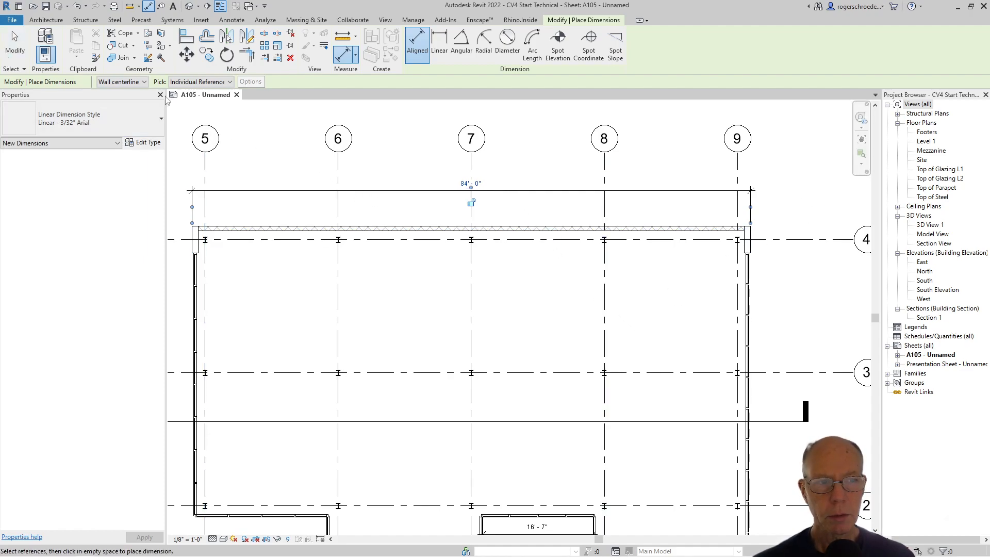
{"action": "left_click", "coordinate": [24, 45]}
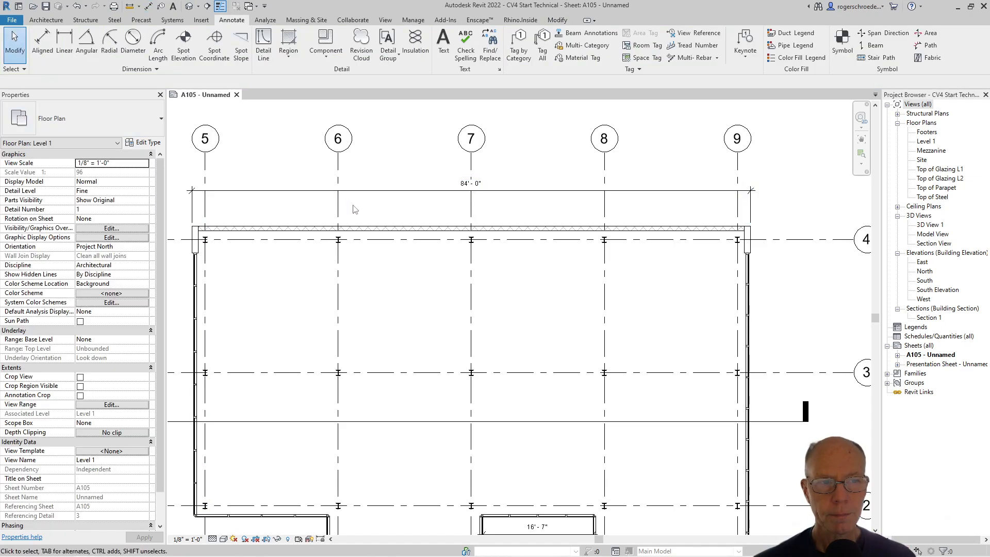
{"action": "left_click_drag", "start_coordinate": [367, 191], "coordinate": [368, 174]}
- Add an aligned dimension string from the end wall's outer face near grid 5 through grids 5 to 9, between the overall dimension and the building
{"action": "scroll", "coordinate": [475, 347], "scroll_direction": "down", "scroll_amount": 1}
{"action": "middle_click_drag", "start_coordinate": [475, 347], "coordinate": [549, 380]}
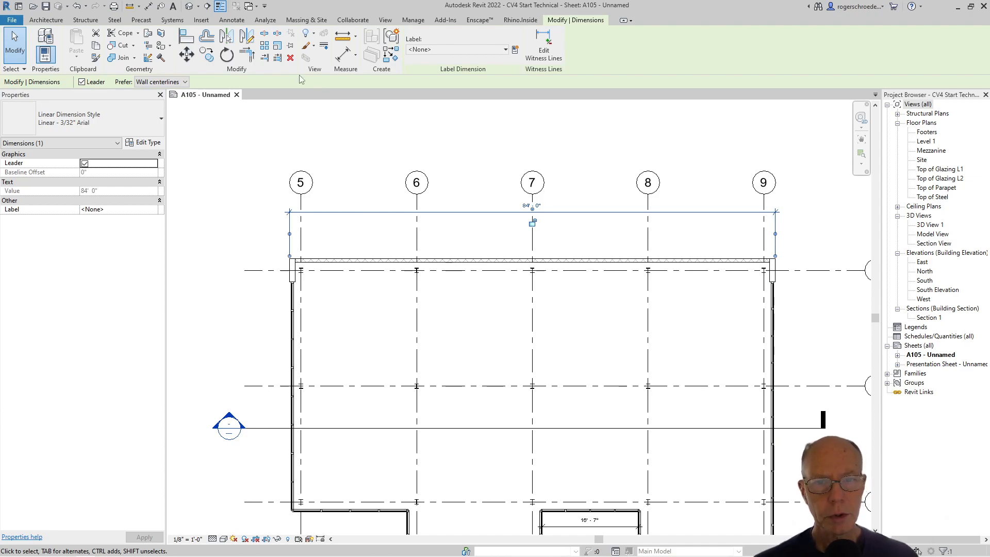
{"action": "left_click", "coordinate": [38, 22]}
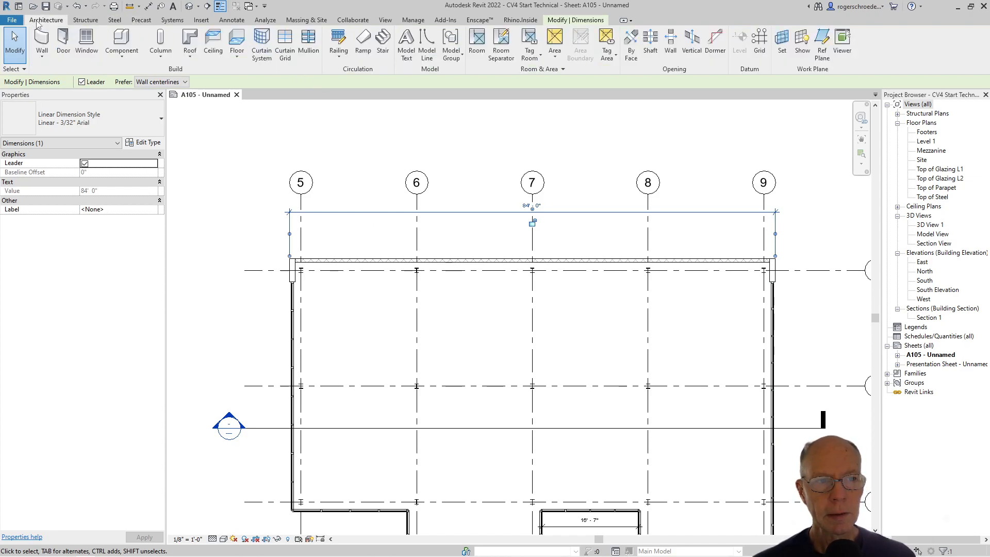
{"action": "left_click", "coordinate": [231, 20]}
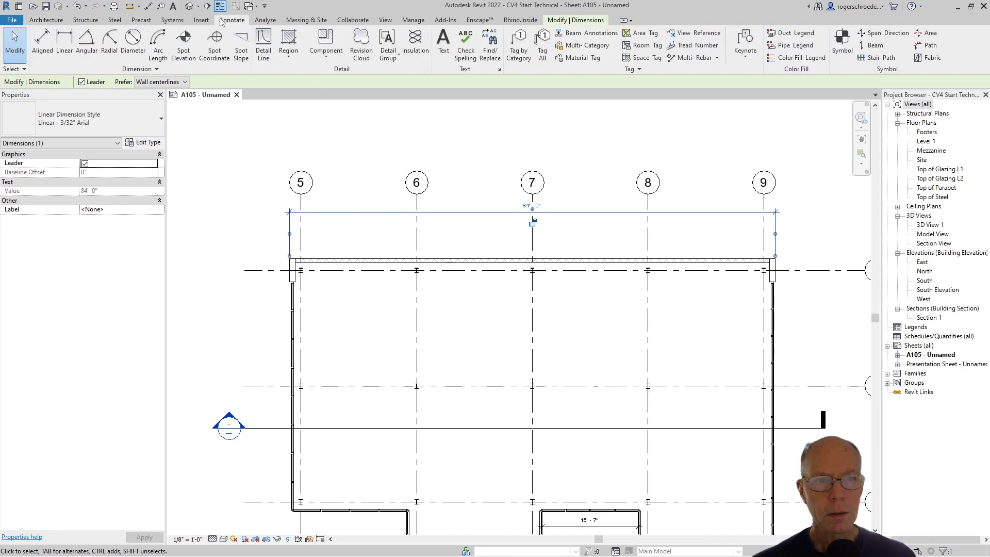
{"action": "left_click", "coordinate": [43, 54]}
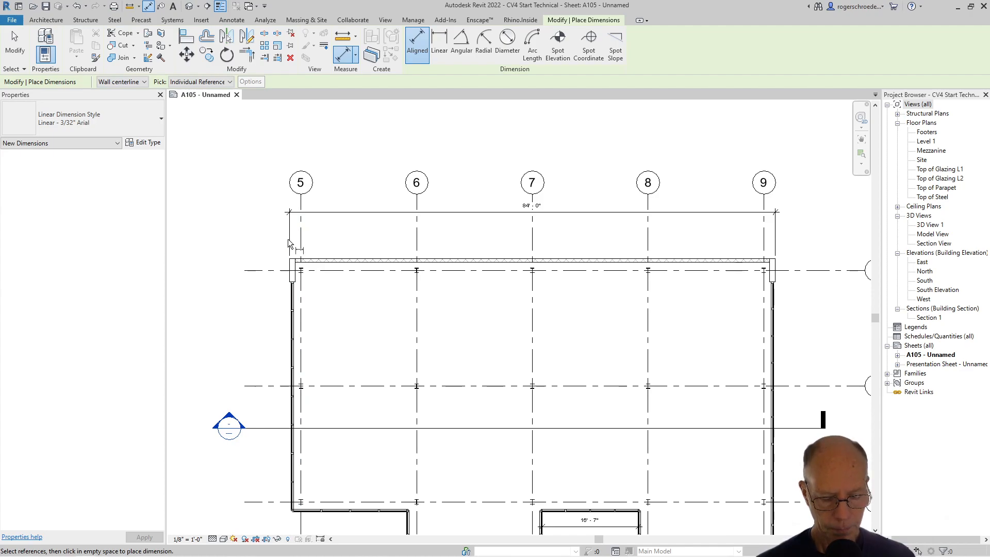
{"action": "left_click", "coordinate": [291, 268]}
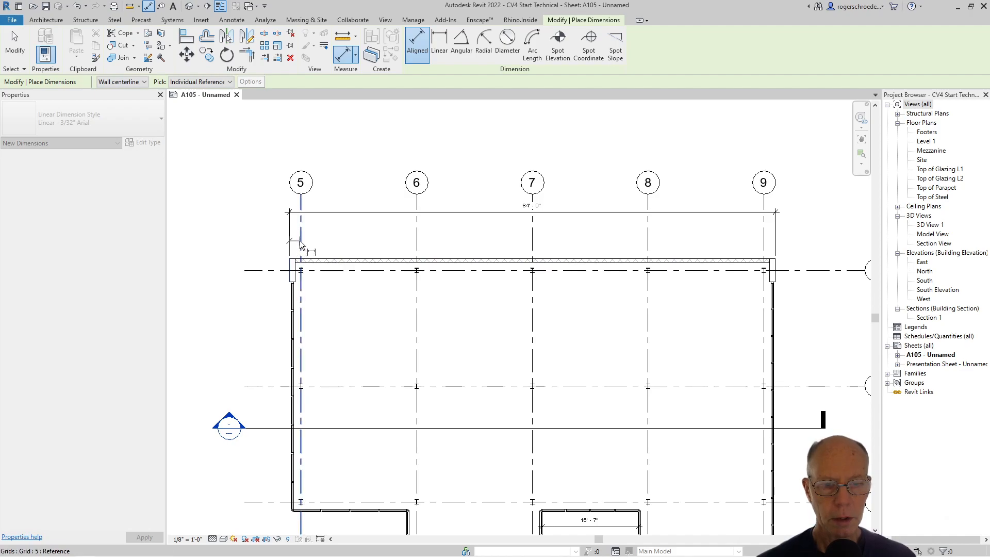
{"action": "left_click", "coordinate": [301, 243]}
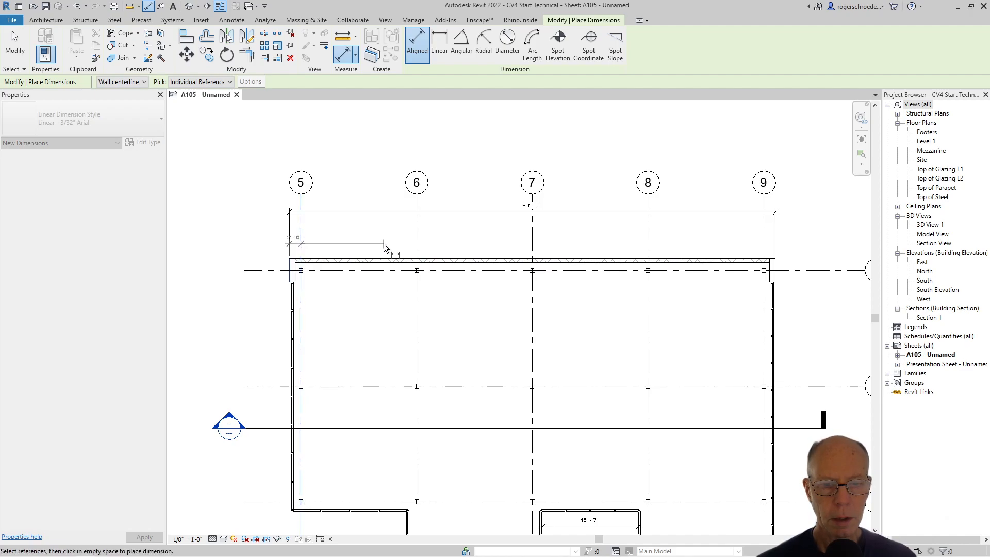
{"action": "left_click", "coordinate": [417, 247]}
{"action": "left_click", "coordinate": [533, 245]}
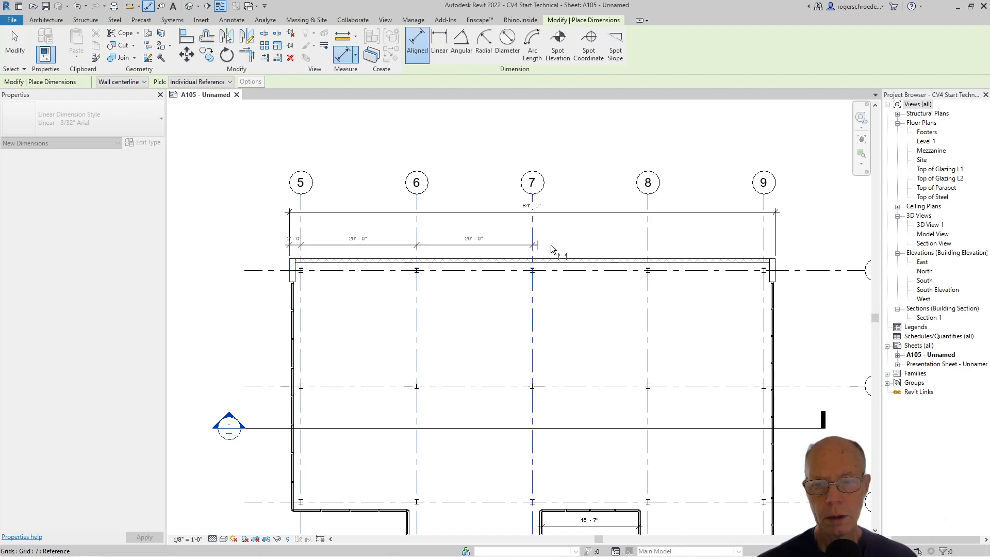
{"action": "left_click", "coordinate": [648, 246]}
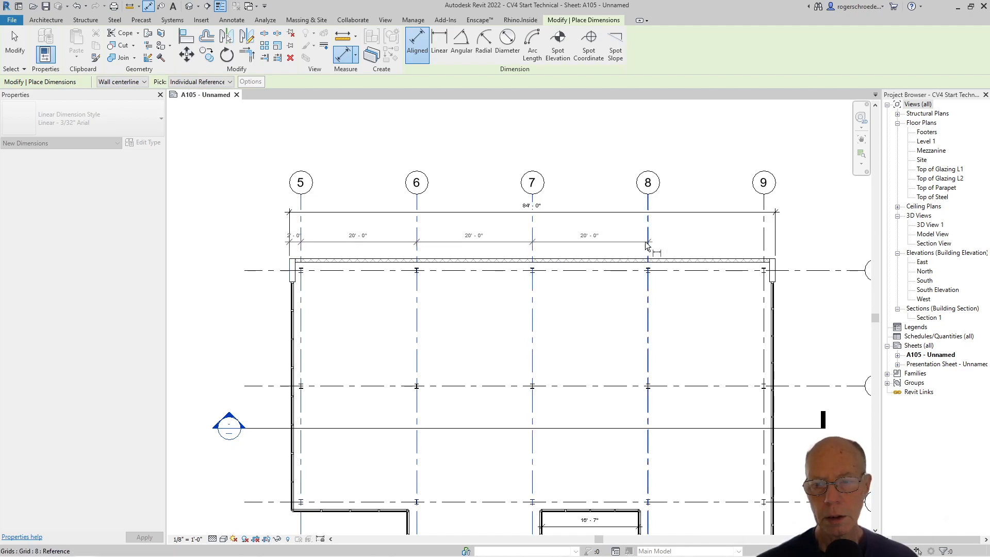
{"action": "left_click", "coordinate": [764, 247]}
{"action": "left_click", "coordinate": [762, 236]}
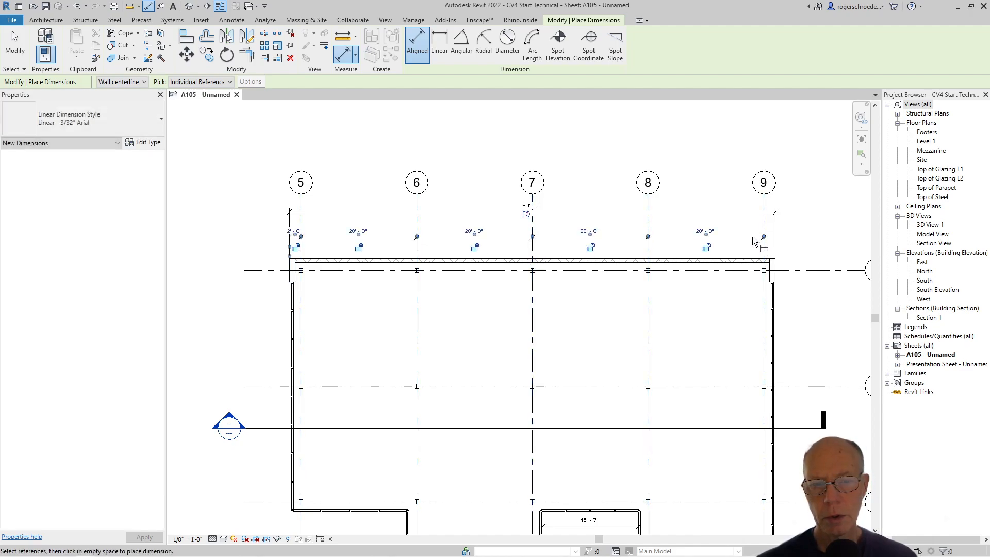
- Dimension the length of the brick corner return at grids 9 and 4, with the dimension line just outside the wall
{"action": "middle_click_drag", "start_coordinate": [196, 345], "coordinate": [95, 209]}
{"action": "middle_click_drag", "start_coordinate": [537, 203], "coordinate": [360, 239]}
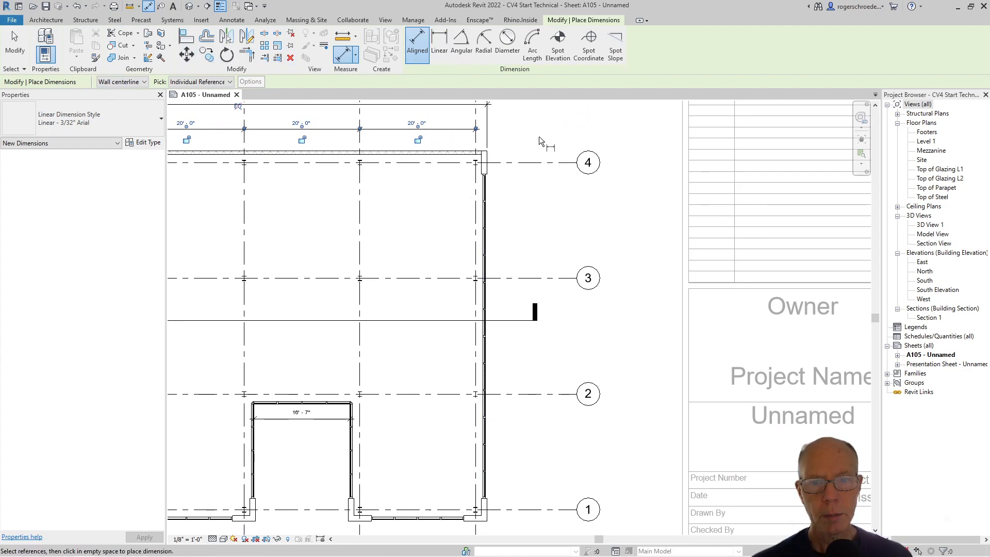
{"action": "left_click", "coordinate": [486, 156]}
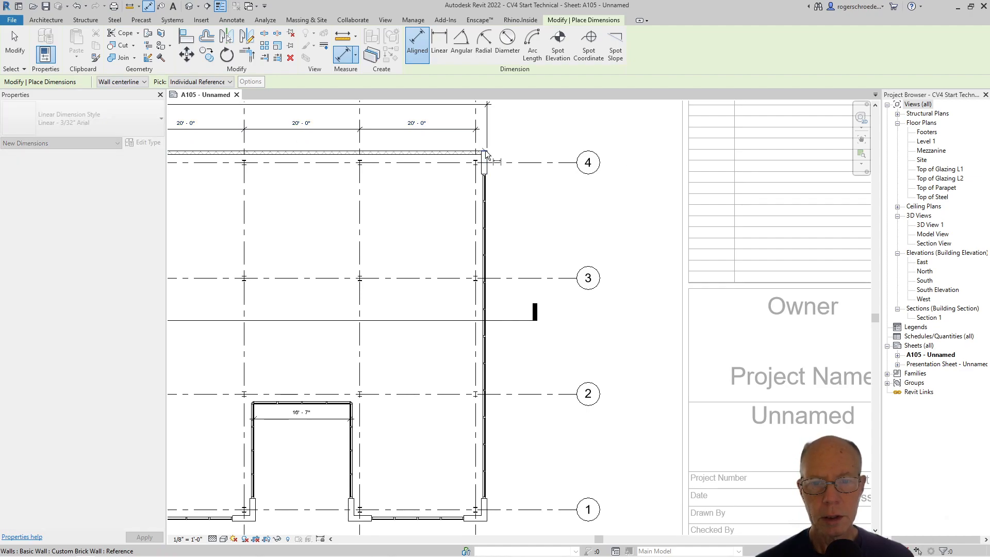
{"action": "left_click", "coordinate": [485, 175]}
{"action": "left_click", "coordinate": [513, 181]}
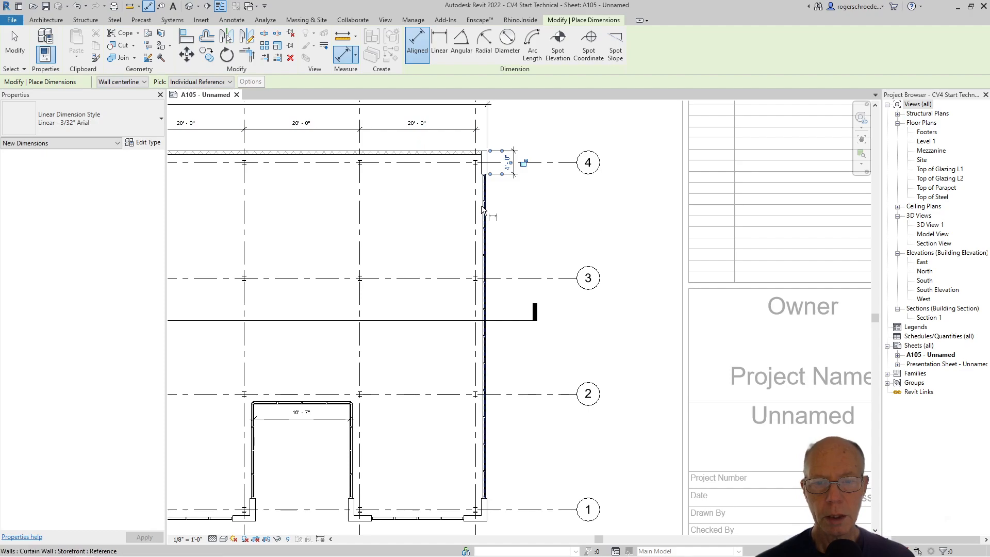
- Dimension the storefront curtain wall along grid 9 between its two brick returns, in line with the grid 4 return dimension
{"action": "left_click", "coordinate": [485, 177]}
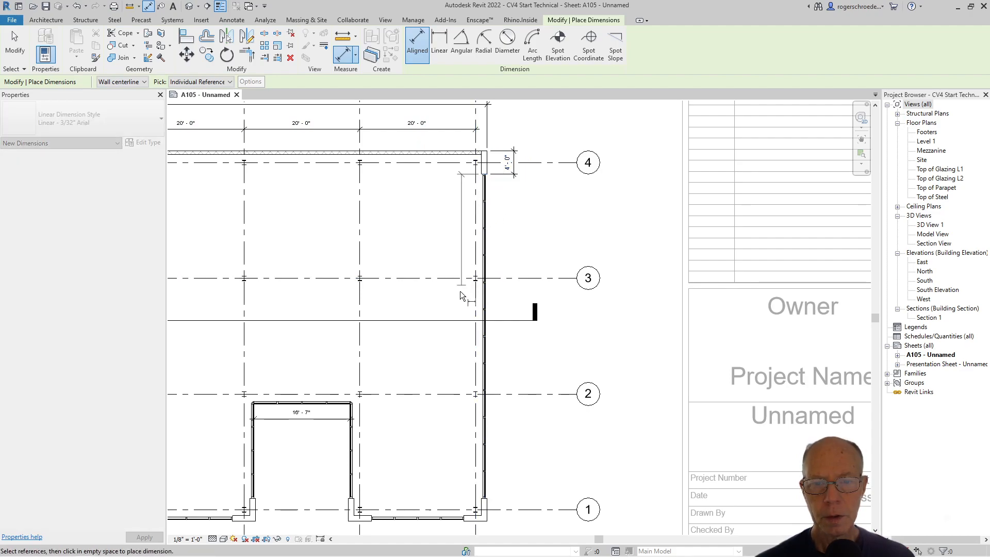
{"action": "left_click", "coordinate": [484, 502]}
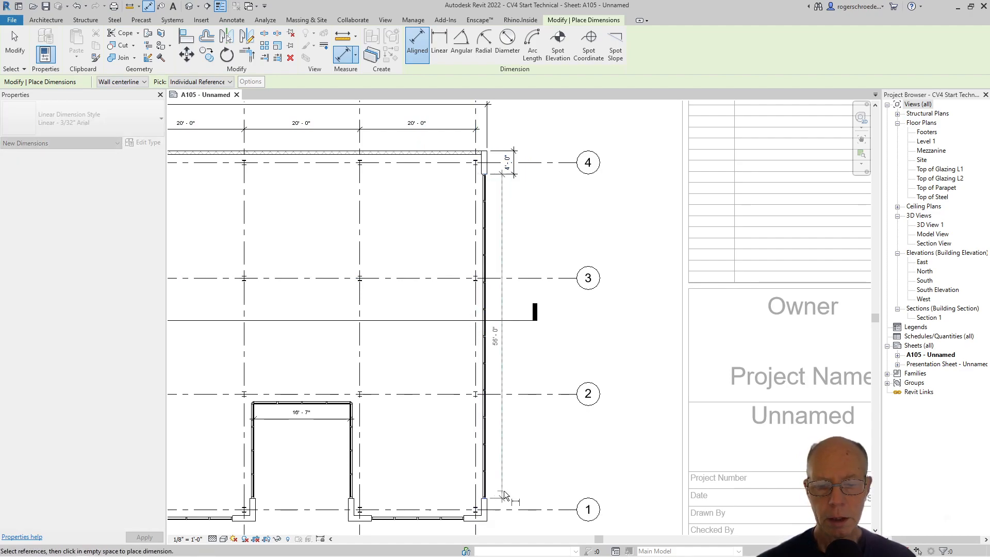
{"action": "left_click", "coordinate": [512, 490]}
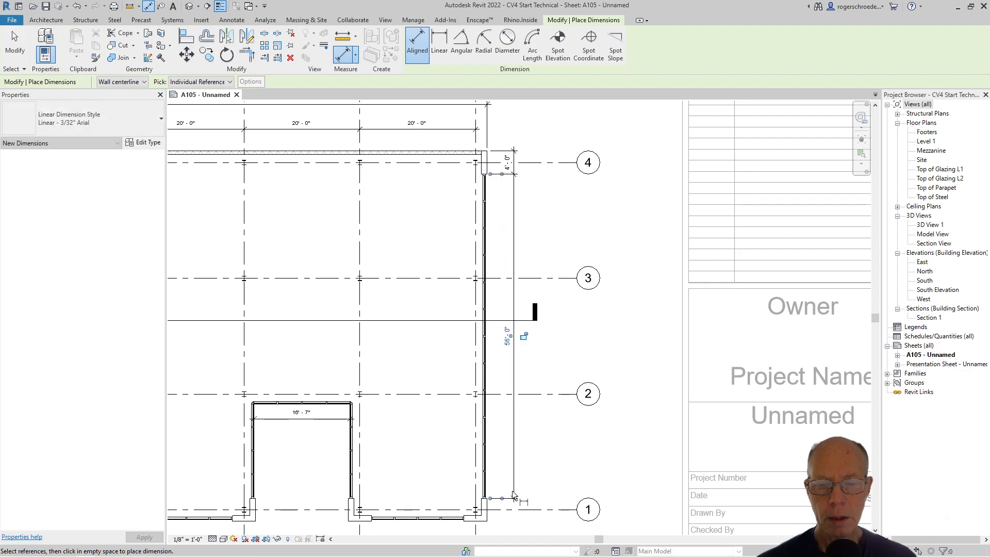
- Try to dimension the brick return at grids 9 and 1 in line with the storefront dimension, and undo the result
{"action": "left_click", "coordinate": [484, 500]}
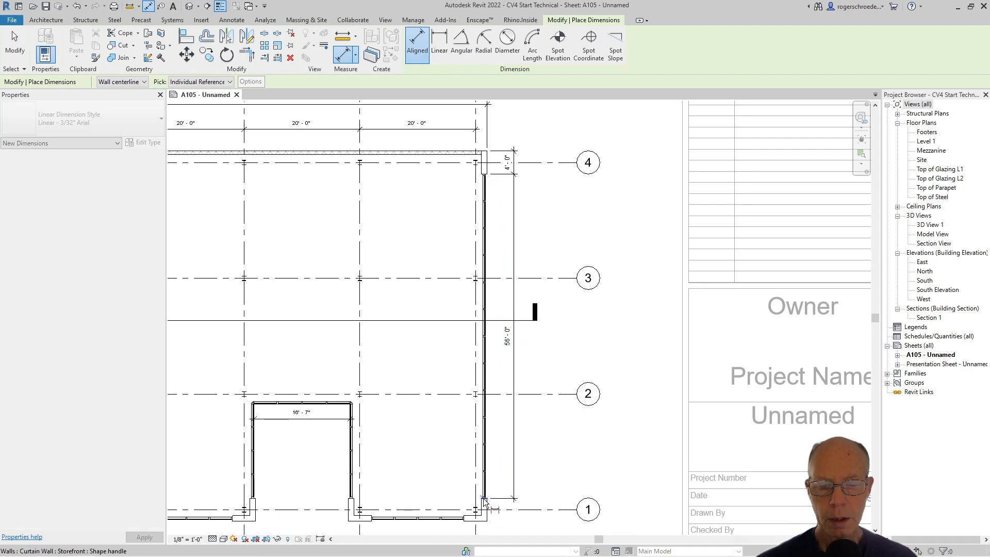
{"action": "left_click", "coordinate": [485, 525]}
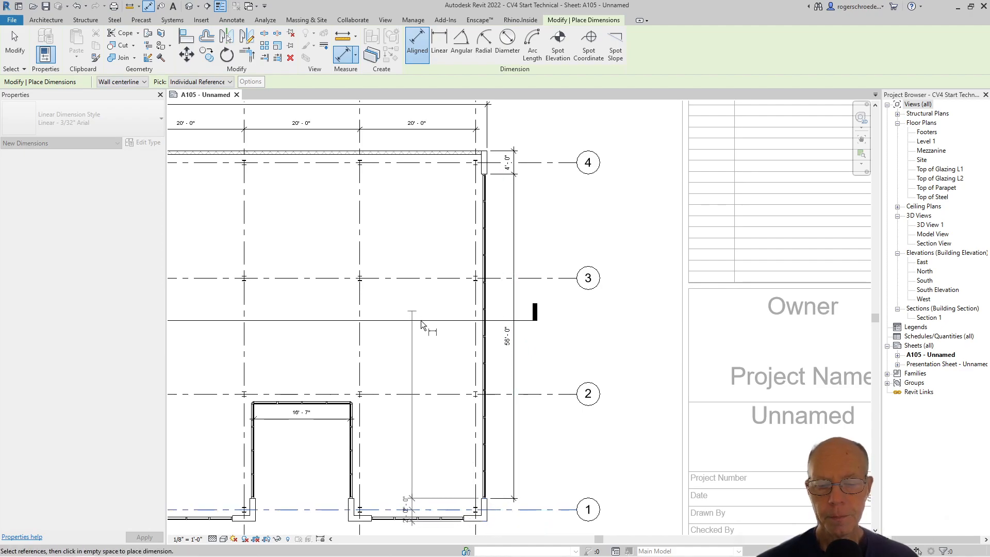
{"action": "left_click", "coordinate": [512, 495]}
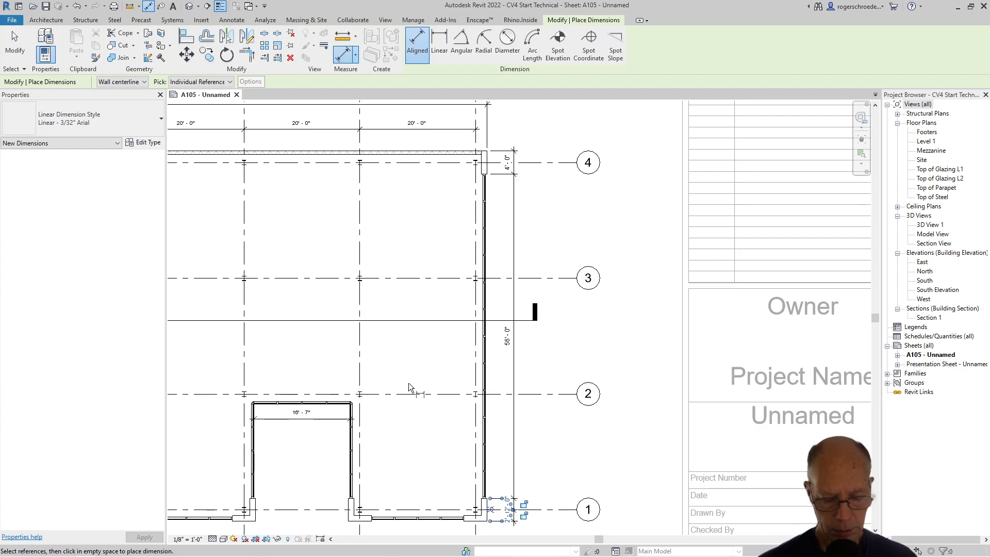
{"action": "key", "text": "ctrl+z"}
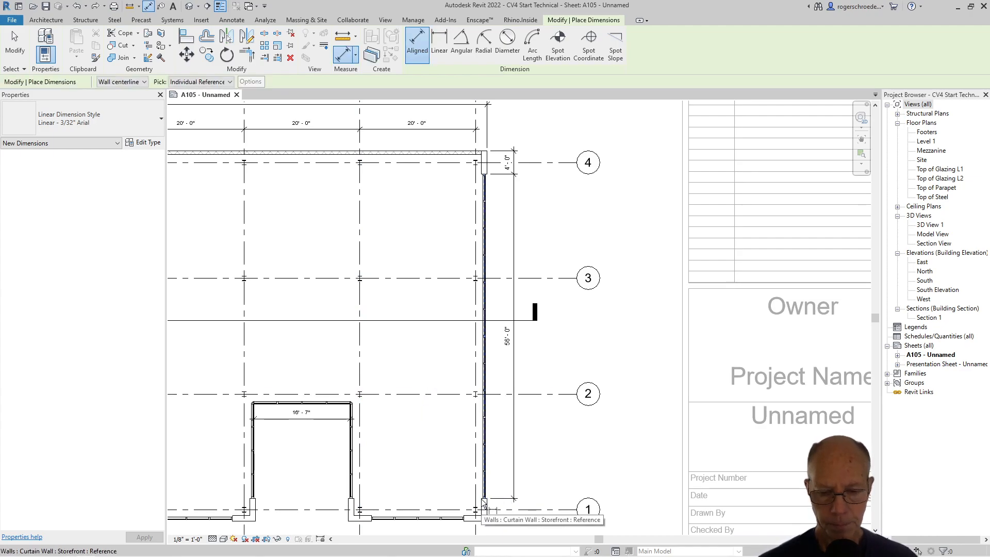
- Dimension the brick return at grids 9 and 1 between its outer corner face and its storefront end, in line with the storefront dimension
{"action": "key", "text": "Tab"}
{"action": "key", "text": "Tab"}
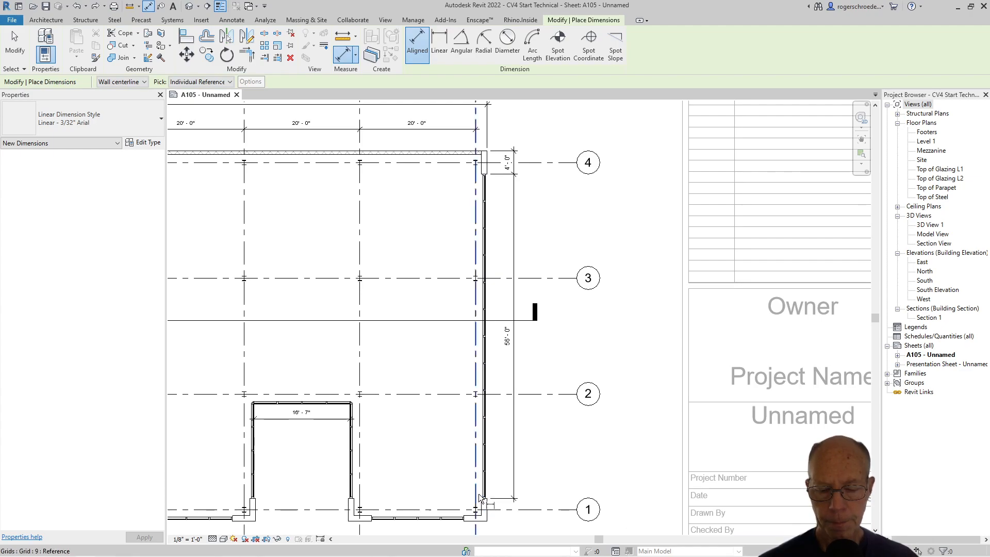
{"action": "scroll", "coordinate": [479, 497], "scroll_direction": "up", "scroll_amount": 3}
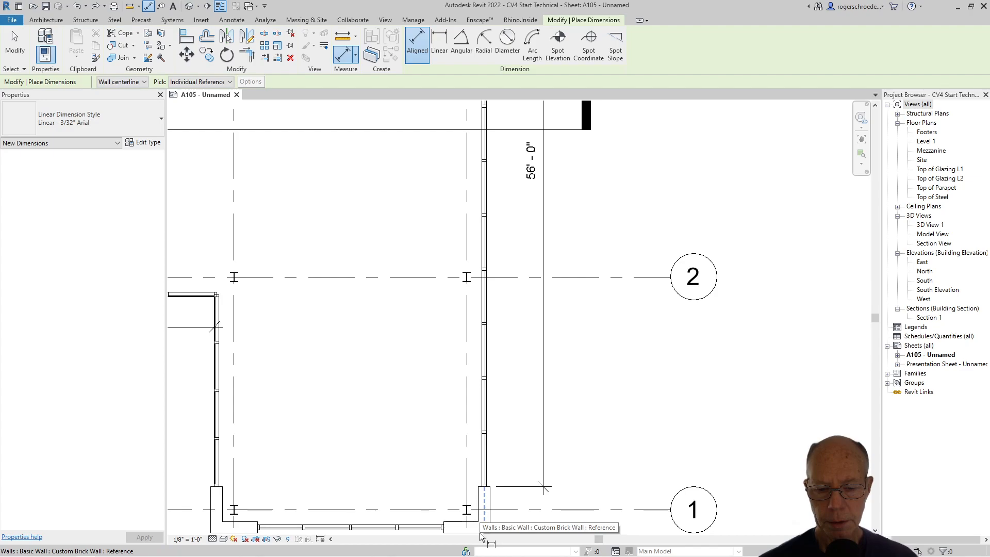
{"action": "key", "text": "Tab"}
{"action": "left_click", "coordinate": [480, 533]}
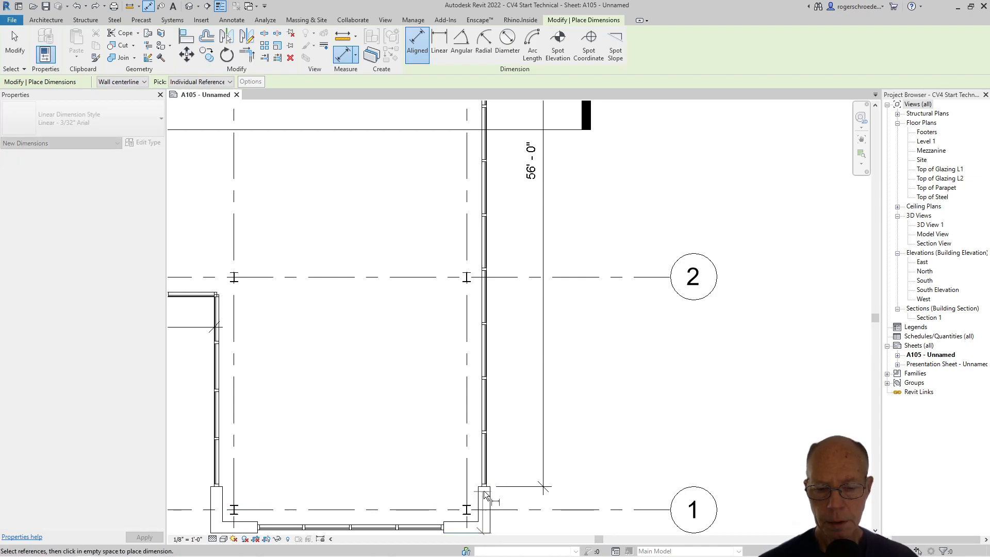
{"action": "left_click", "coordinate": [485, 494]}
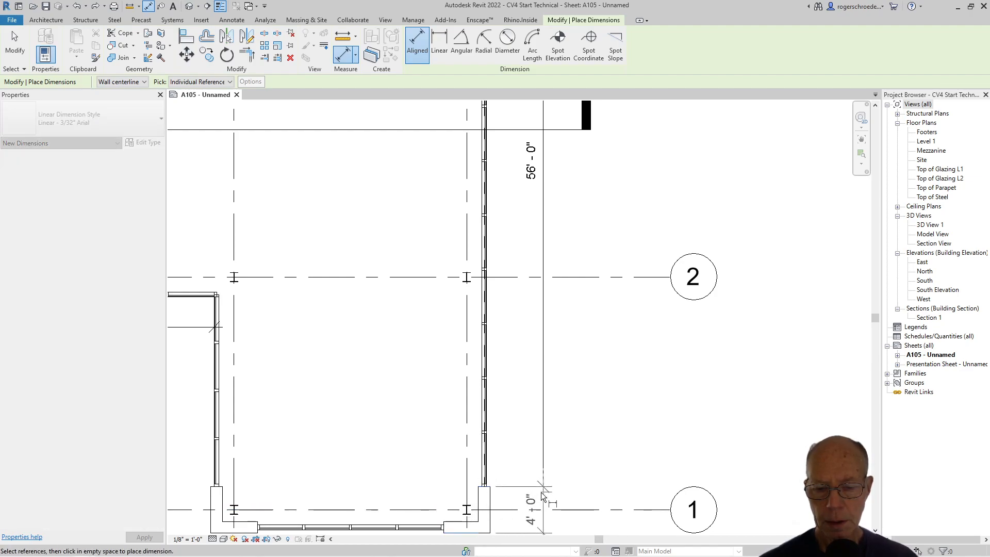
{"action": "left_click", "coordinate": [542, 497]}
- Add an aligned dimension string across grids 4, 3 and 2, placed outside the storefront dimension line
{"action": "scroll", "coordinate": [606, 410], "scroll_direction": "down", "scroll_amount": 3}
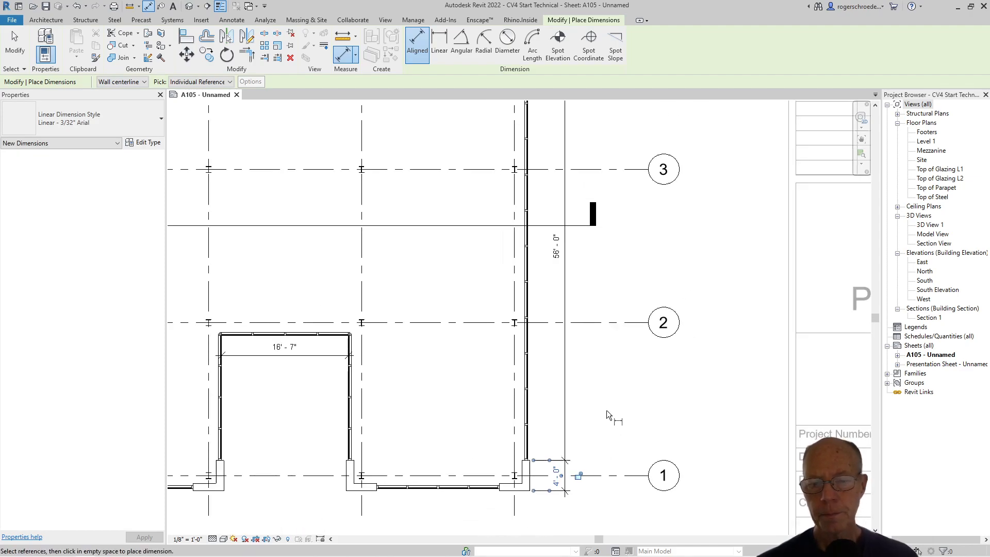
{"action": "scroll", "coordinate": [605, 397], "scroll_direction": "down", "scroll_amount": 3}
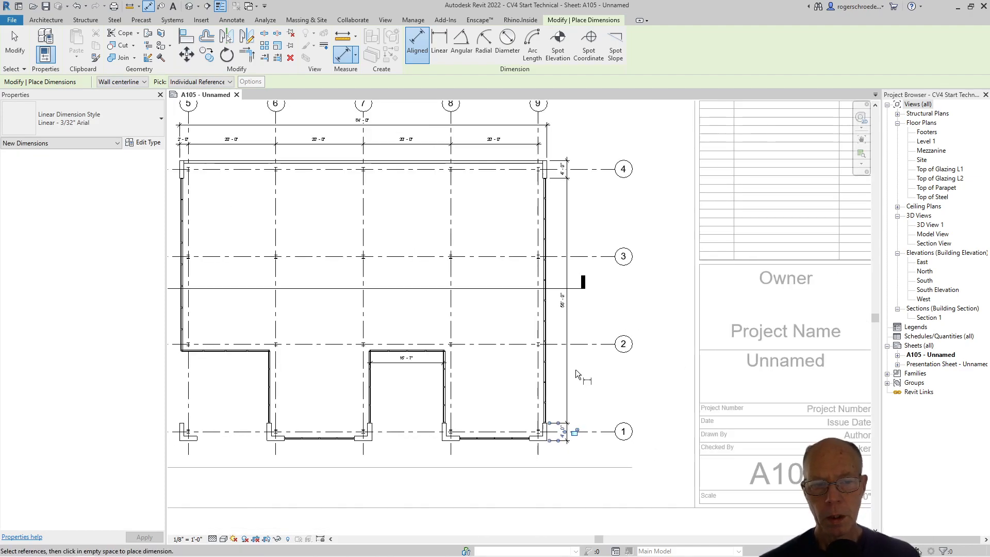
{"action": "scroll", "coordinate": [575, 370], "scroll_direction": "down", "scroll_amount": 1}
{"action": "scroll", "coordinate": [568, 357], "scroll_direction": "up", "scroll_amount": 1}
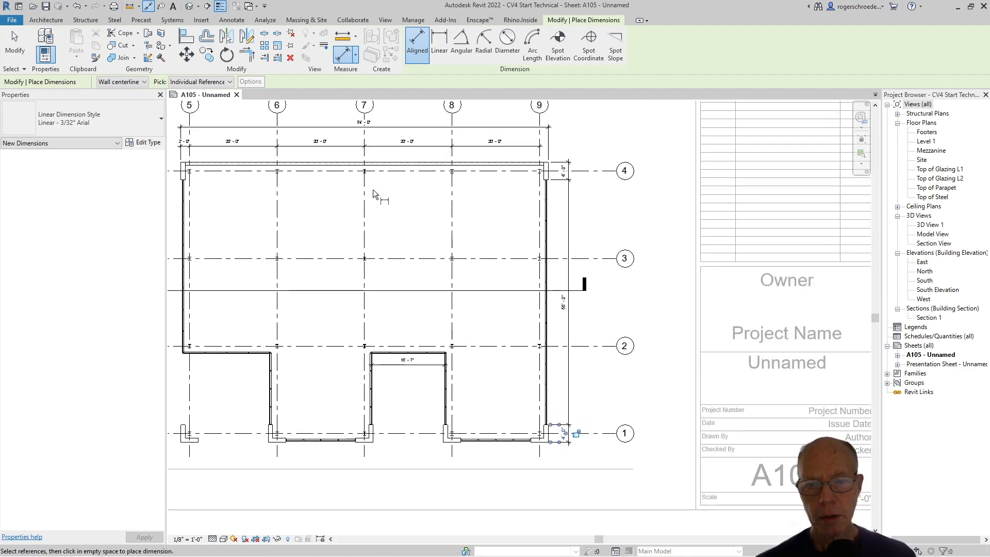
{"action": "left_click", "coordinate": [588, 171]}
{"action": "left_click", "coordinate": [585, 258]}
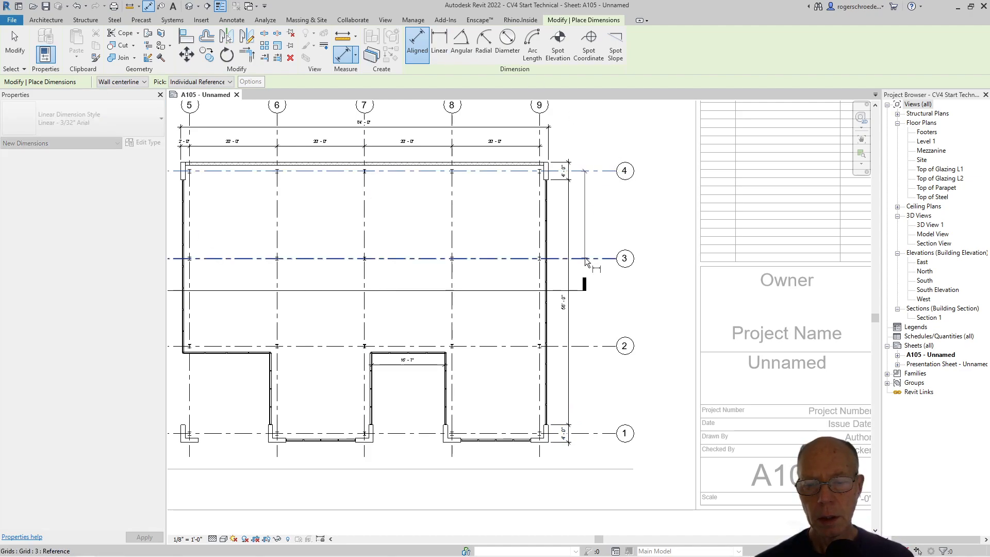
{"action": "left_click", "coordinate": [589, 346]}
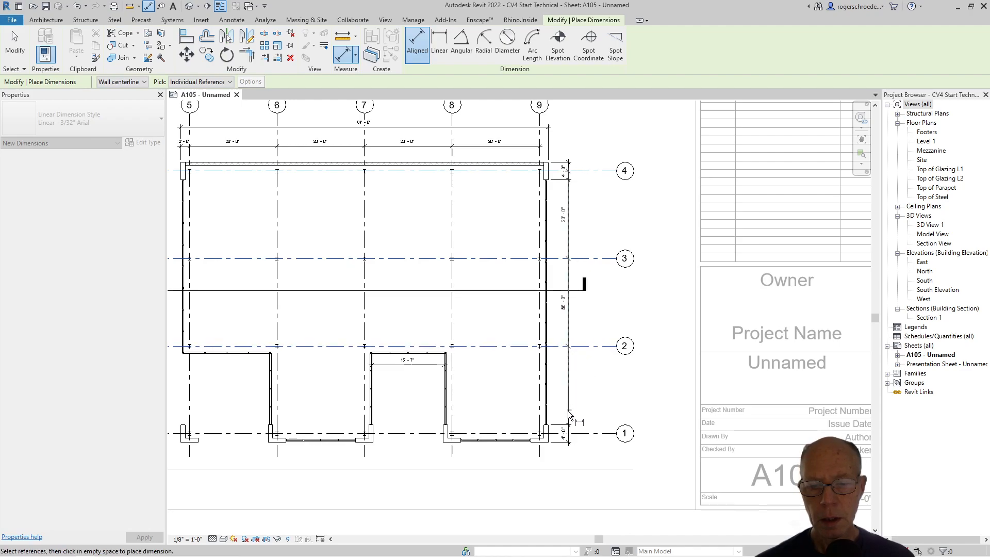
{"action": "left_click", "coordinate": [591, 432]}
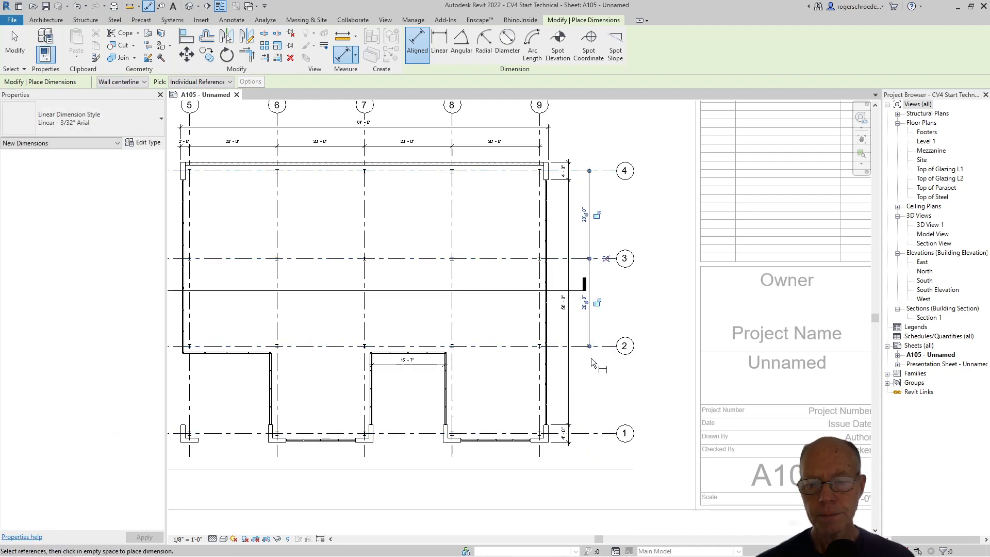
- Dimension the spacing between grids 2 and 1, in line with the grid dimension string above
{"action": "left_click", "coordinate": [584, 346]}
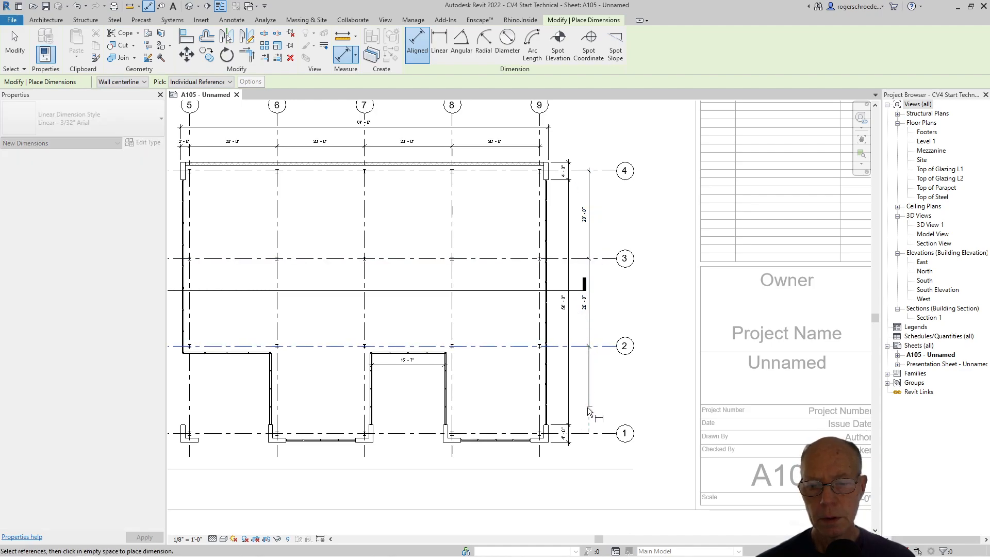
{"action": "left_click", "coordinate": [584, 434]}
{"action": "left_click", "coordinate": [588, 435]}
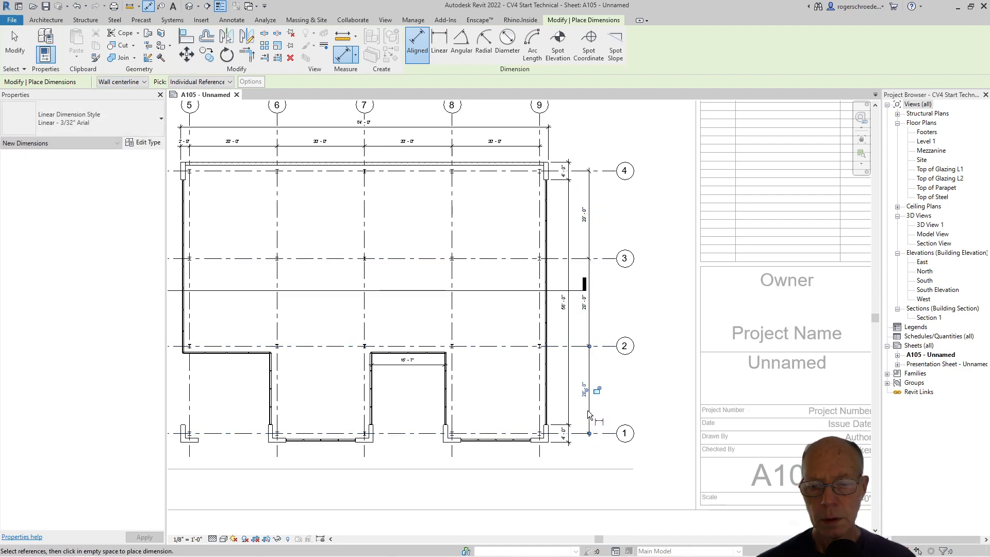
- Dimension the overall building depth between the outer wall faces beyond grids 4 and 1, with the dimension line just inside the grid bubbles
{"action": "left_click", "coordinate": [548, 167]}
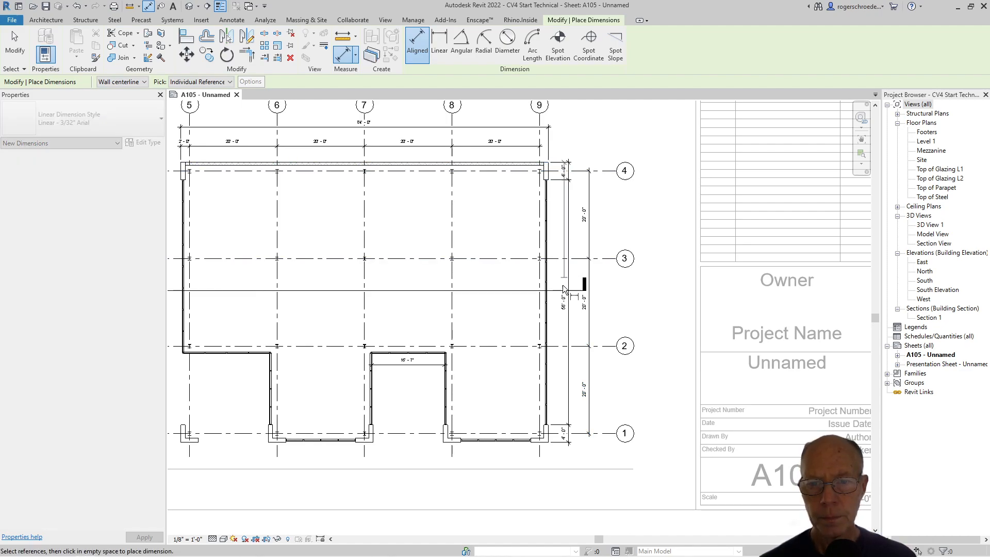
{"action": "left_click", "coordinate": [545, 444]}
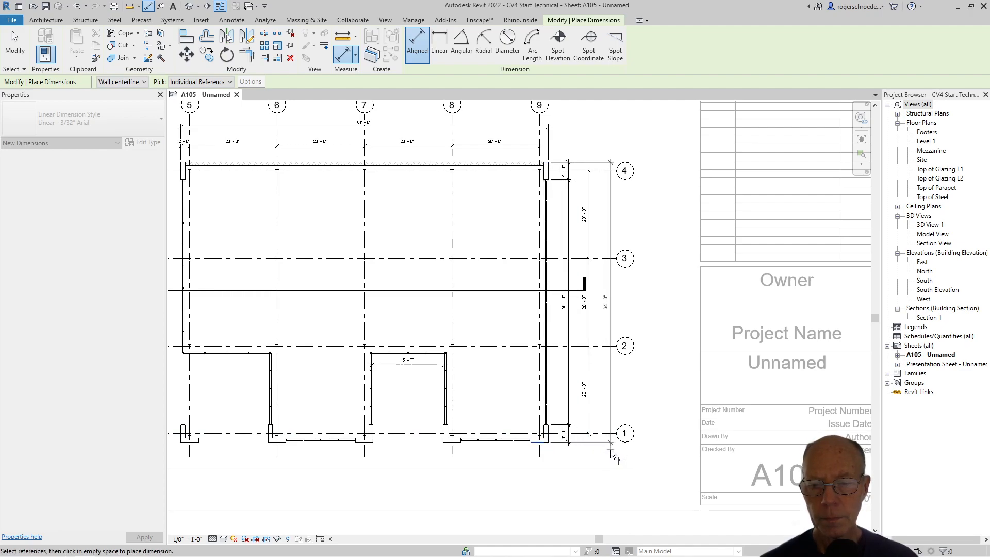
{"action": "left_click", "coordinate": [611, 449]}
{"action": "middle_click_drag", "start_coordinate": [354, 484], "coordinate": [551, 489]}
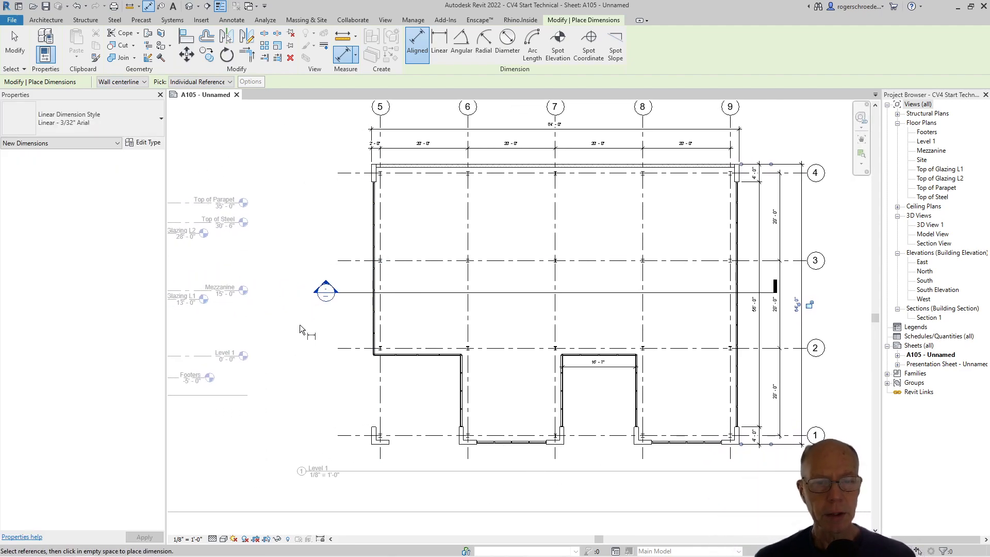
{"action": "scroll", "coordinate": [300, 323], "scroll_direction": "up", "scroll_amount": 2}
{"action": "middle_click_drag", "start_coordinate": [297, 255], "coordinate": [313, 336]}
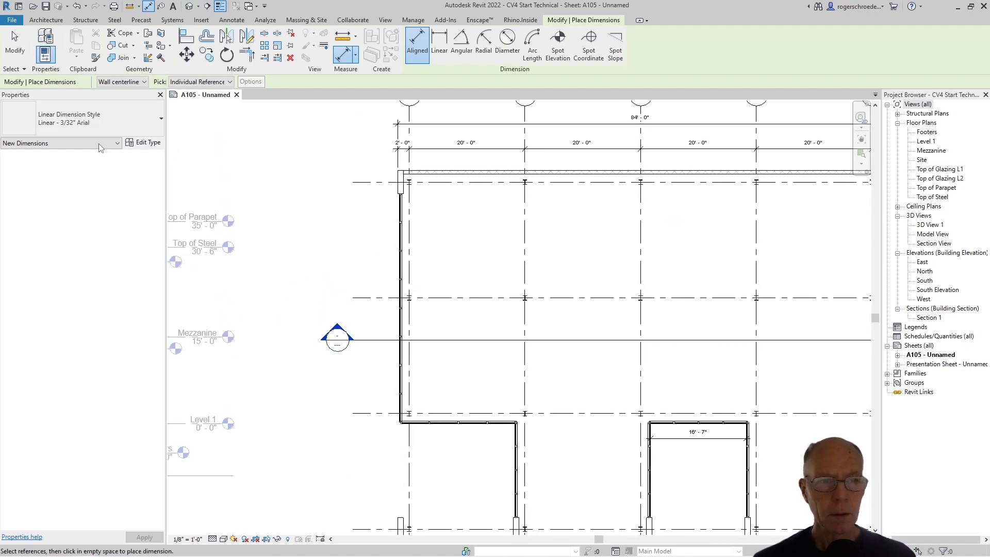
- Add an aligned dimension to the brick return at the building's northwest corner, from its outer corner face to its storefront end
{"action": "left_click", "coordinate": [435, 46]}
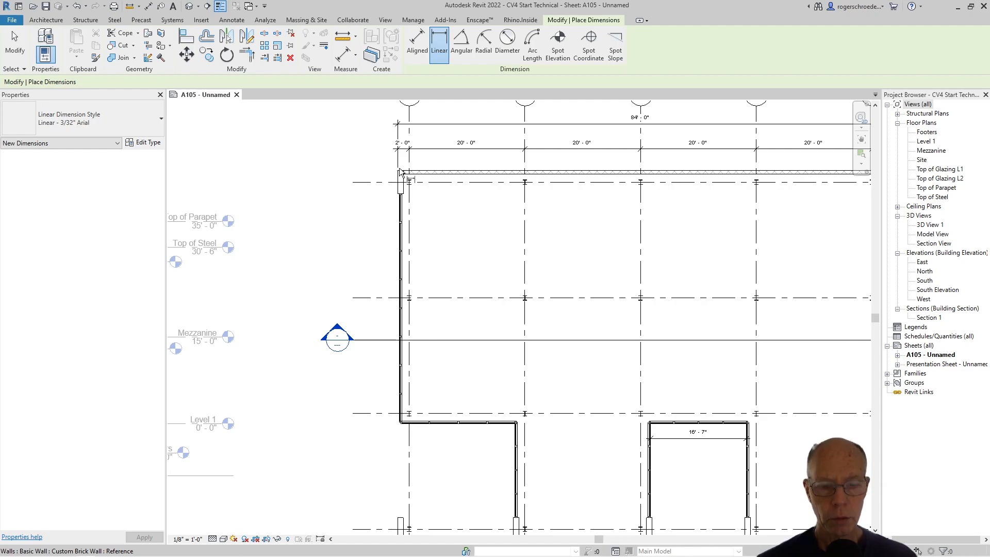
{"action": "key", "text": "d"}
{"action": "key", "text": "i"}
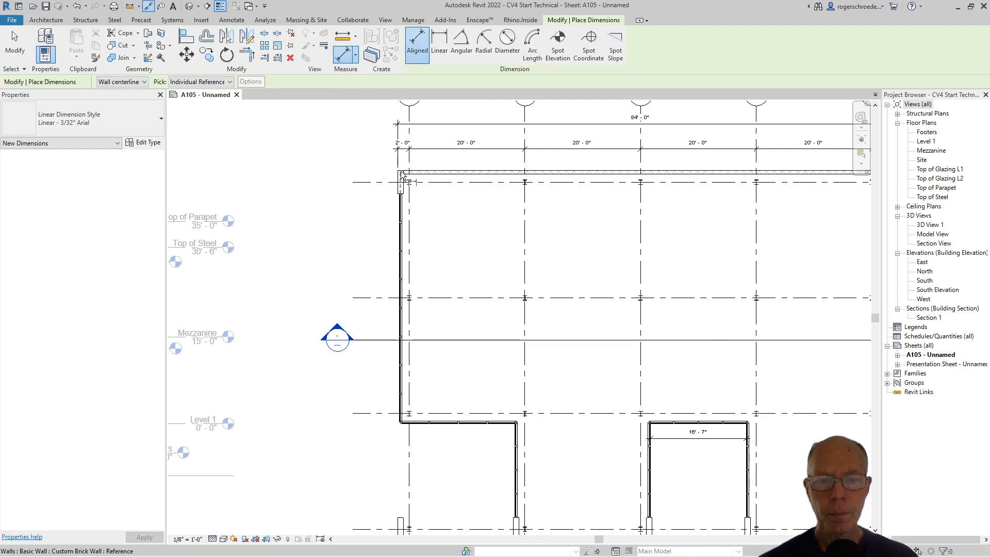
{"action": "left_click", "coordinate": [403, 176]}
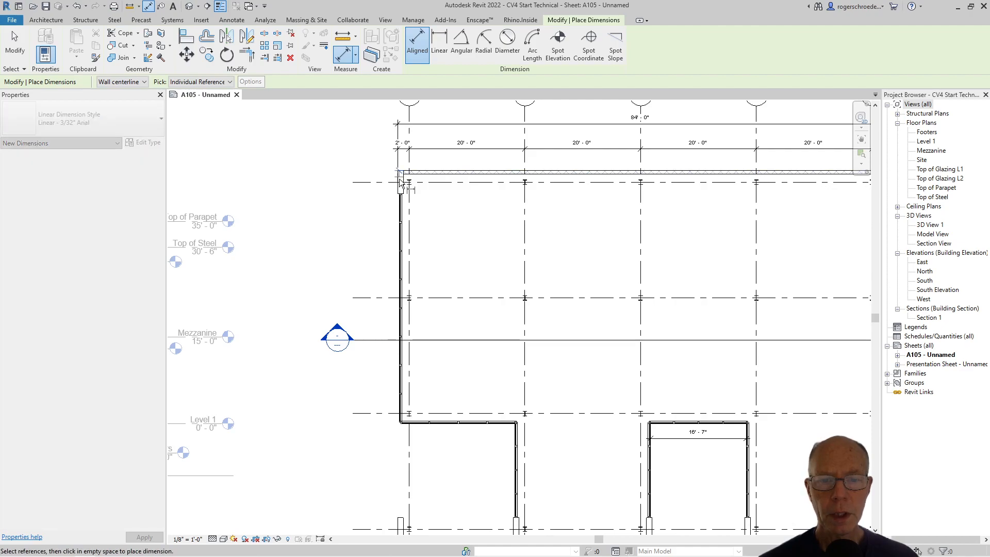
{"action": "left_click", "coordinate": [377, 200]}
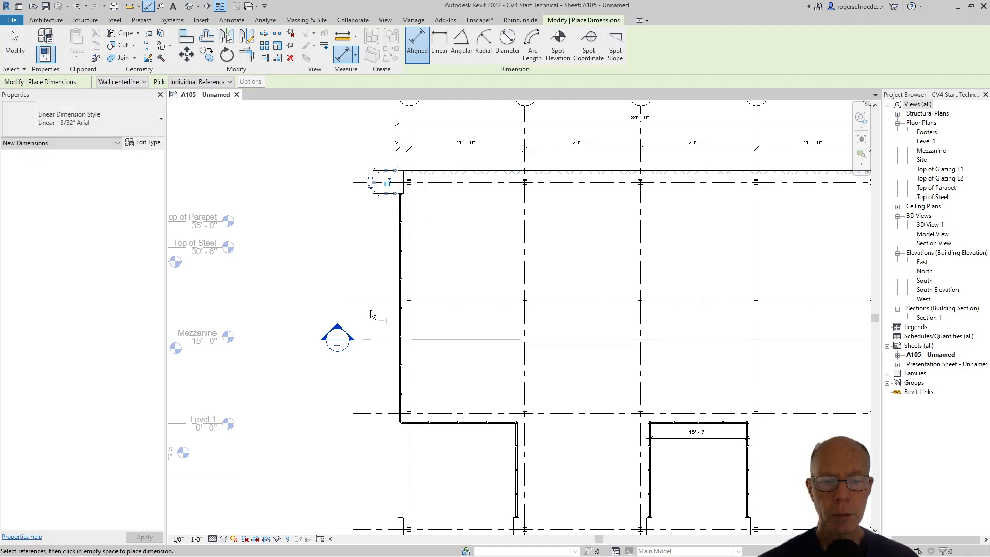
- Dimension the west storefront wall from the brick return to the outer face of its south corner, in line with the return dimension
{"action": "left_click", "coordinate": [406, 198]}
{"action": "scroll", "coordinate": [410, 430], "scroll_direction": "up", "scroll_amount": 2}
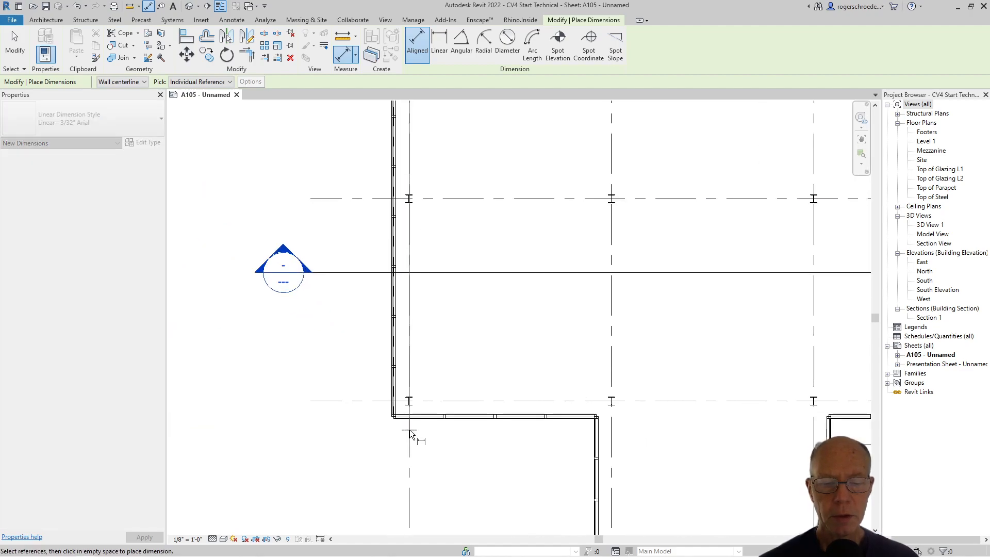
{"action": "scroll", "coordinate": [389, 436], "scroll_direction": "up", "scroll_amount": 2}
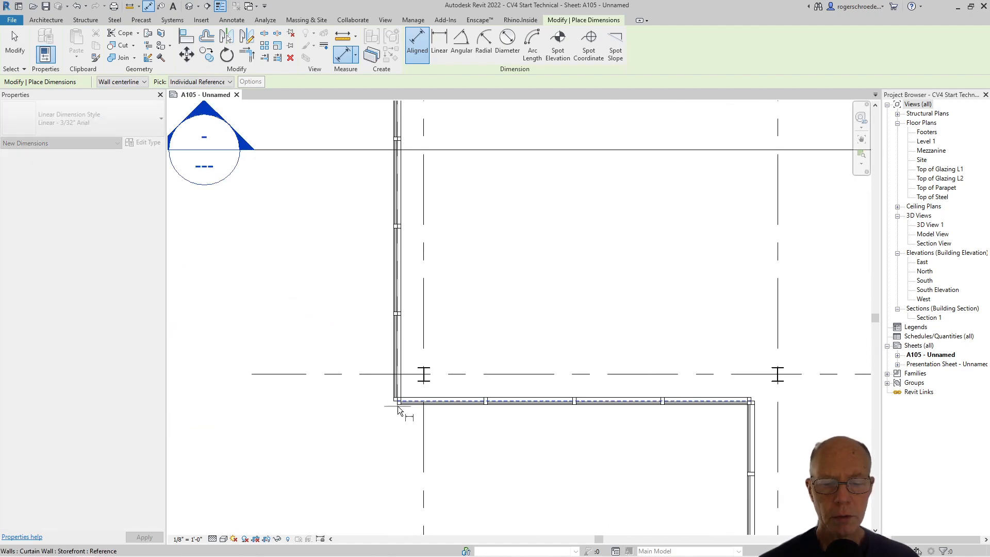
{"action": "left_click", "coordinate": [398, 410]}
{"action": "scroll", "coordinate": [343, 384], "scroll_direction": "down", "scroll_amount": 1}
{"action": "scroll", "coordinate": [291, 201], "scroll_direction": "down", "scroll_amount": 2}
{"action": "middle_click_drag", "start_coordinate": [328, 197], "coordinate": [372, 395]}
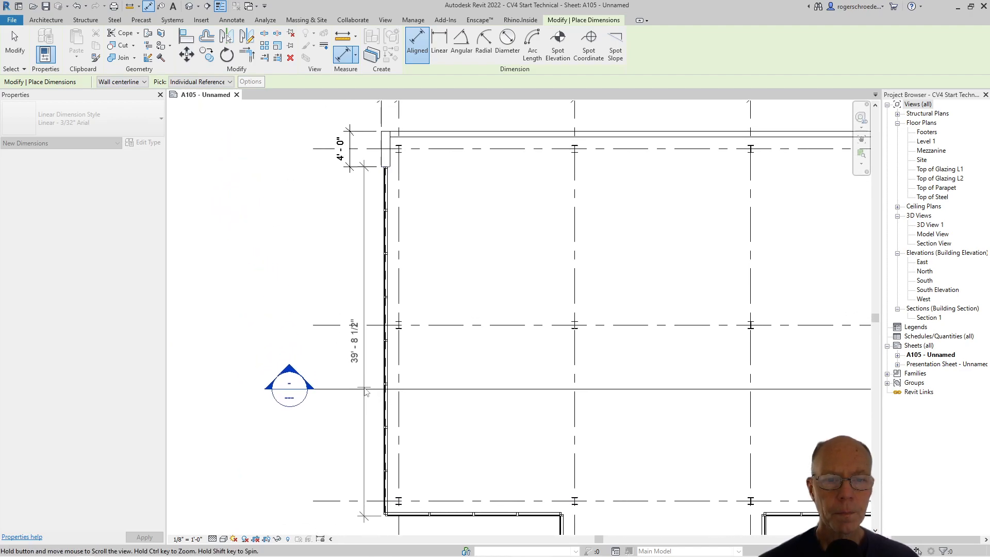
{"action": "left_click", "coordinate": [351, 173]}
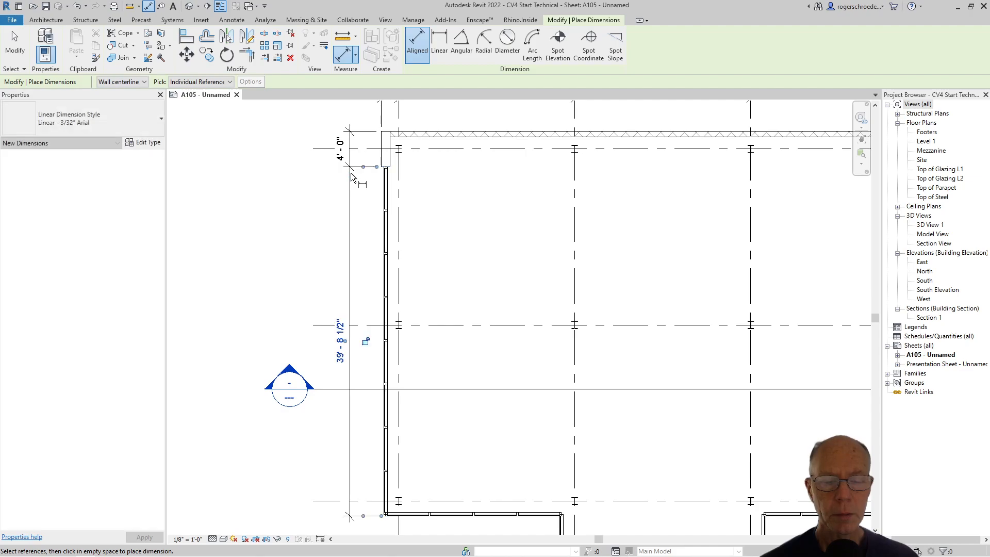
- Dimension the freestanding southwest brick pier's upright leg and the gap up to the storefront wall, in line with the west storefront dimension
{"action": "middle_click_drag", "start_coordinate": [364, 405], "coordinate": [392, 169]}
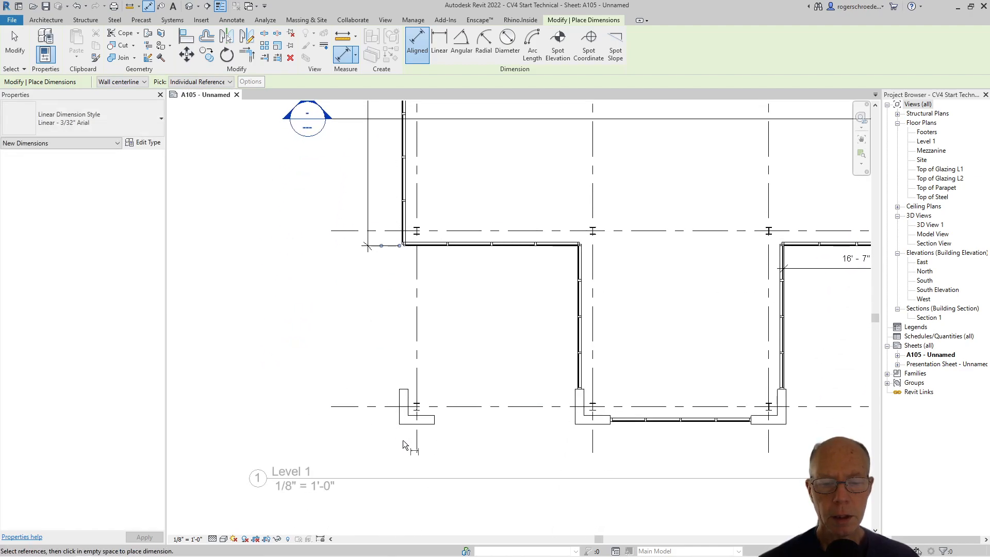
{"action": "left_click", "coordinate": [413, 48]}
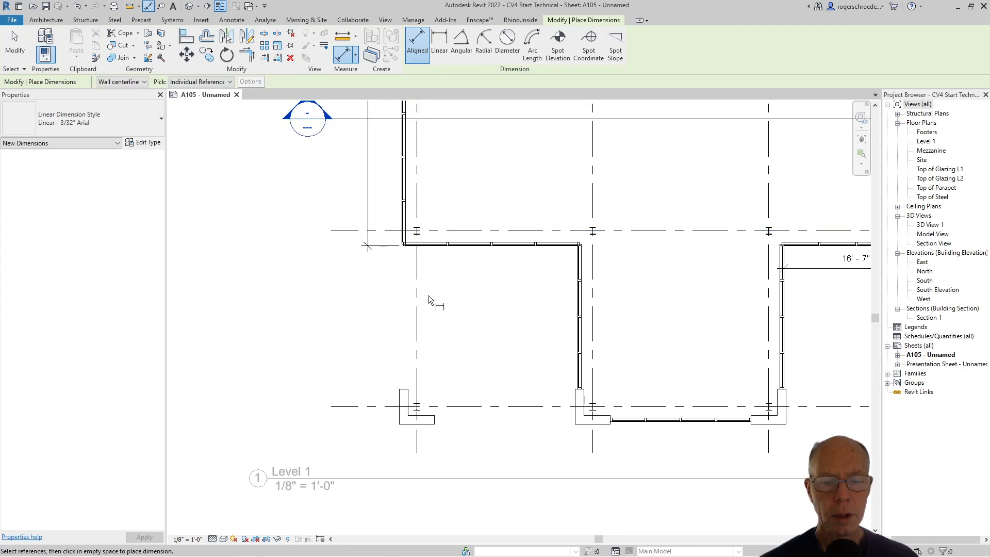
{"action": "left_click", "coordinate": [409, 425]}
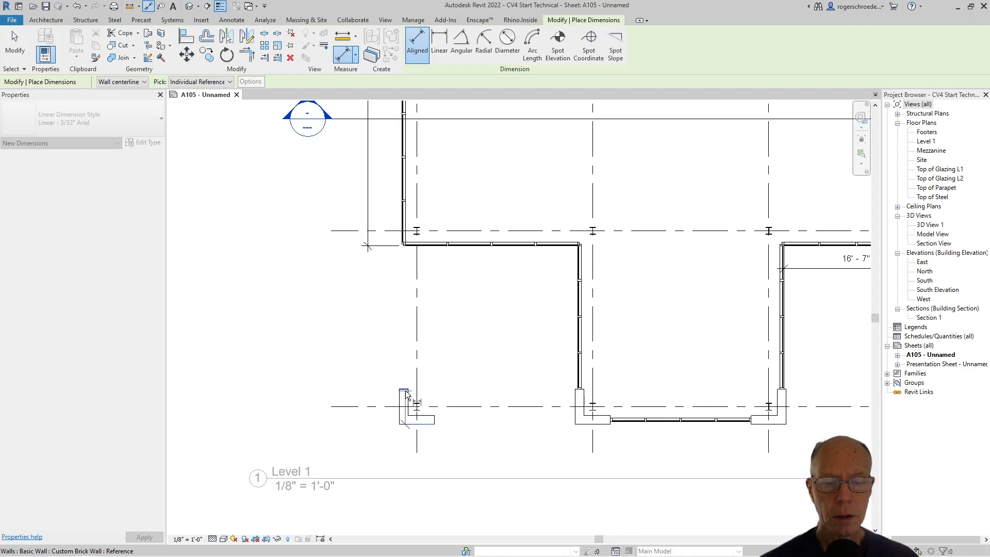
{"action": "left_click", "coordinate": [404, 392]}
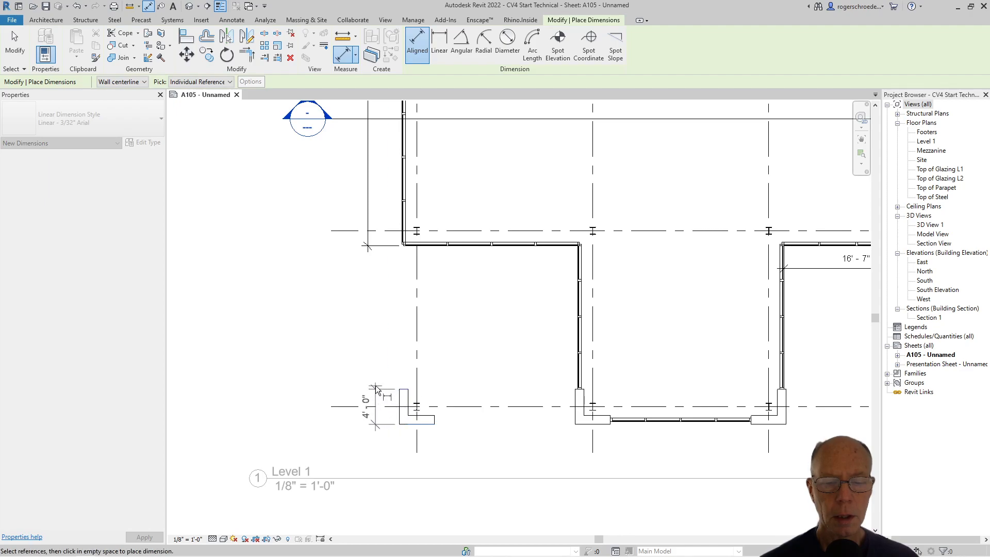
{"action": "left_click", "coordinate": [409, 251]}
{"action": "left_click", "coordinate": [366, 246]}
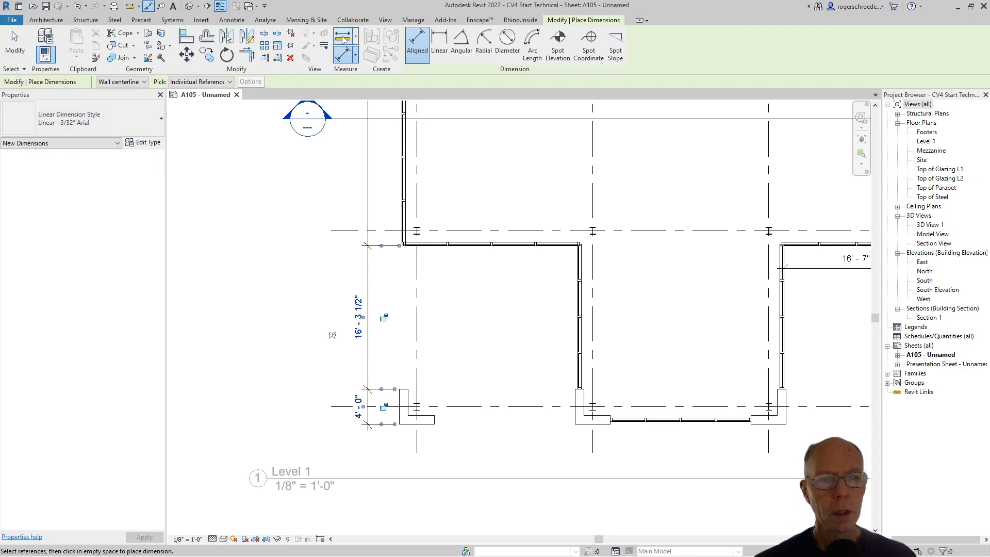
- Dimension from the freestanding pier's outer west face to the west face of the adjacent brick pier, with the line below the south wall
{"action": "left_click", "coordinate": [404, 423]}
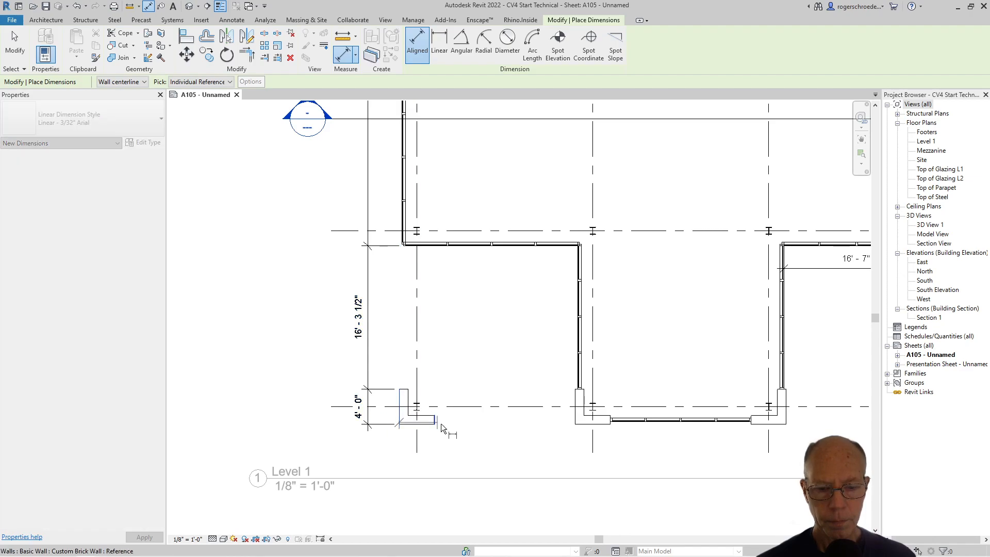
{"action": "left_click", "coordinate": [577, 418]}
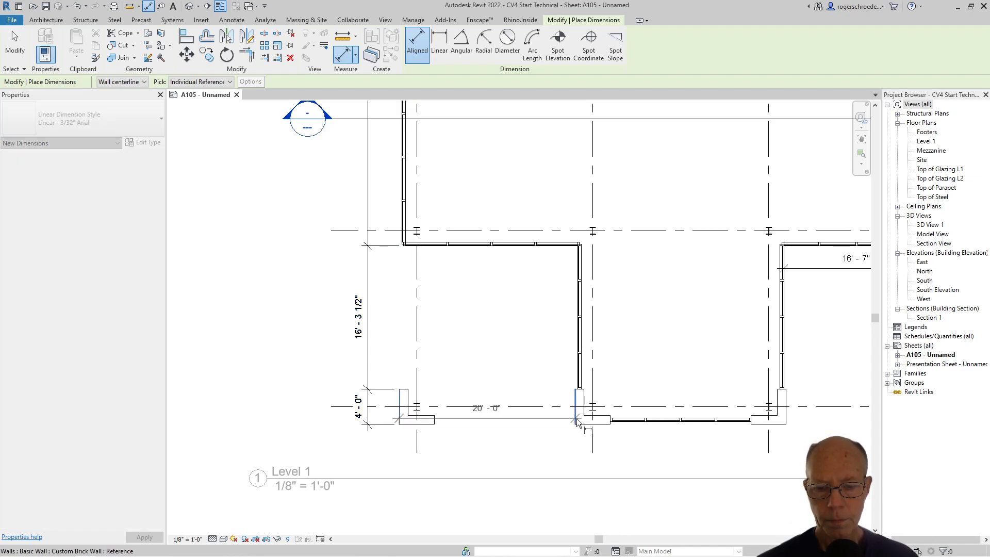
{"action": "left_click", "coordinate": [576, 454]}
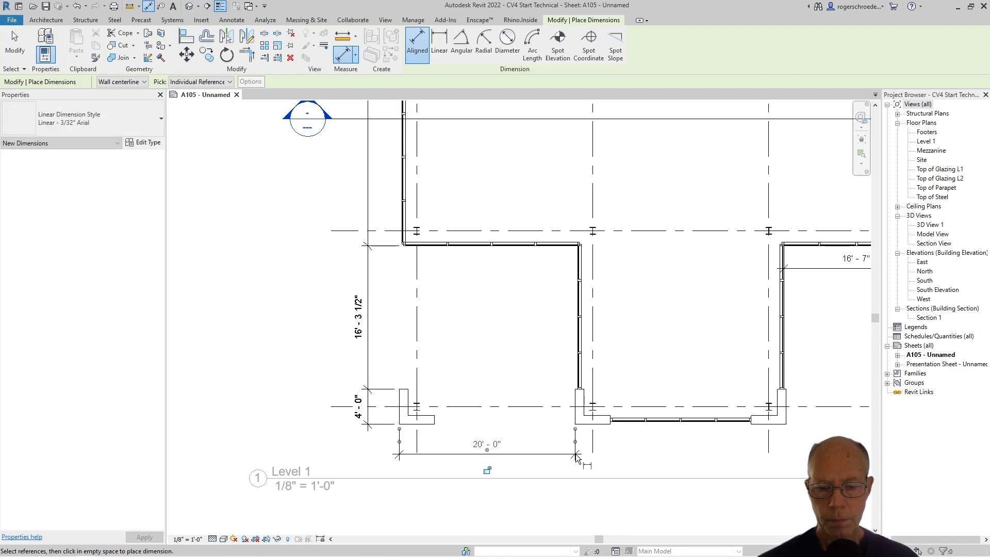
- Add a dimension string across the remaining south brick piers, storefronts and open bay to the east corner, in line with the pier-to-pier dimension
{"action": "left_click", "coordinate": [575, 416]}
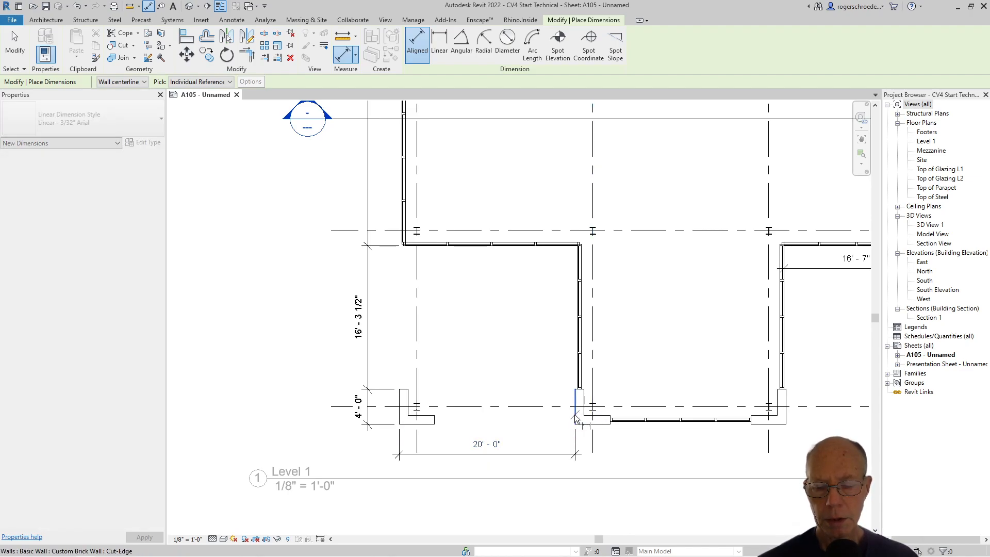
{"action": "left_click", "coordinate": [611, 419]}
{"action": "left_click", "coordinate": [750, 424]}
{"action": "left_click", "coordinate": [785, 418]}
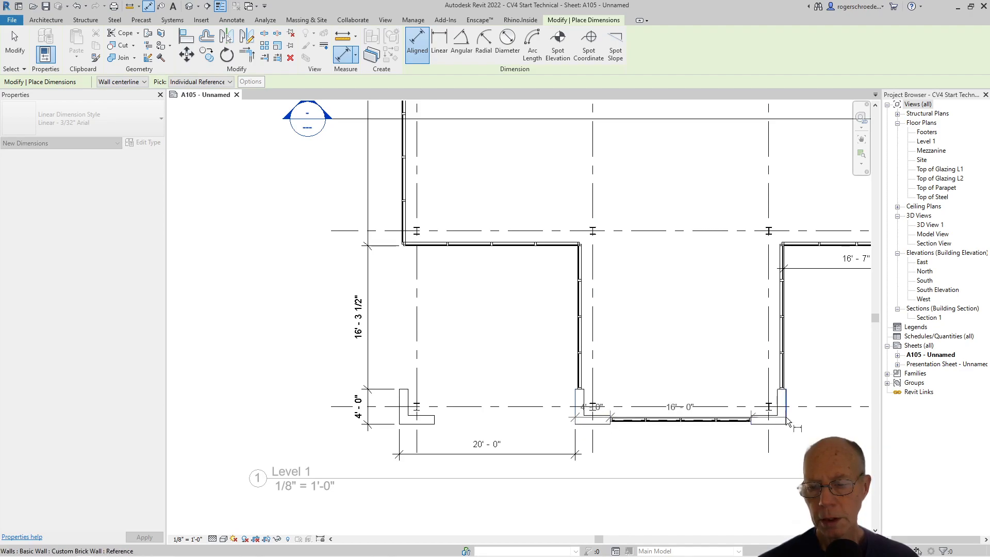
{"action": "middle_click_drag", "start_coordinate": [781, 419], "coordinate": [563, 385]}
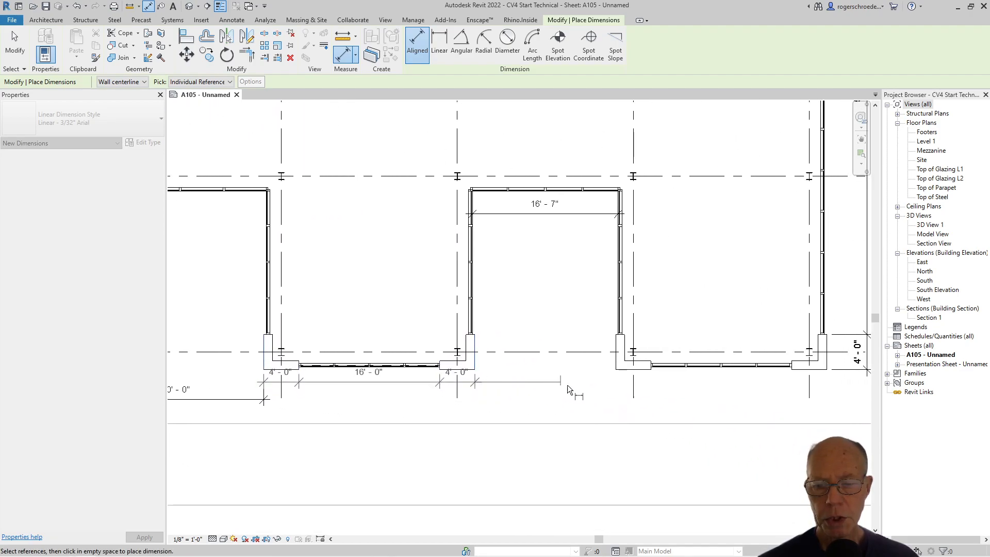
{"action": "left_click", "coordinate": [614, 367]}
{"action": "left_click", "coordinate": [651, 368]}
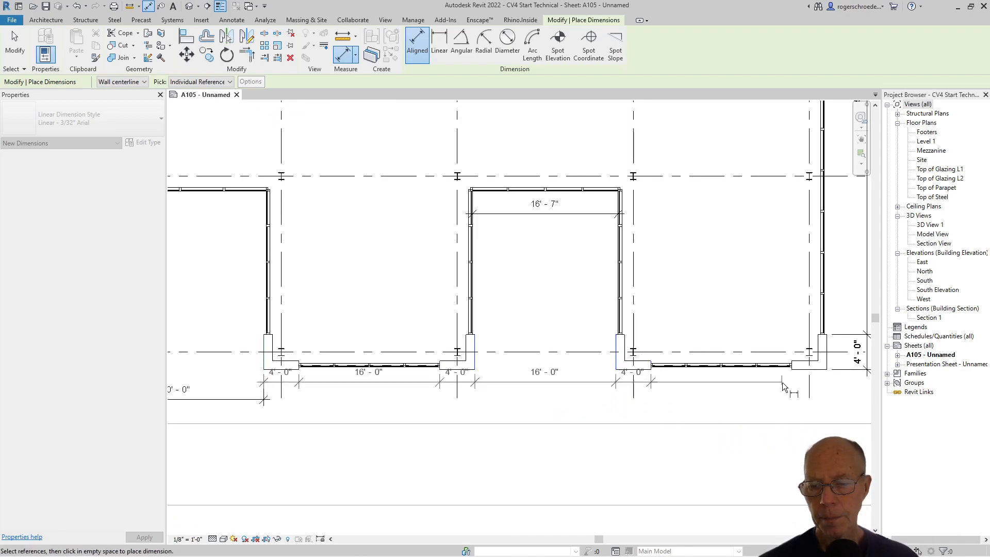
{"action": "left_click", "coordinate": [821, 368]}
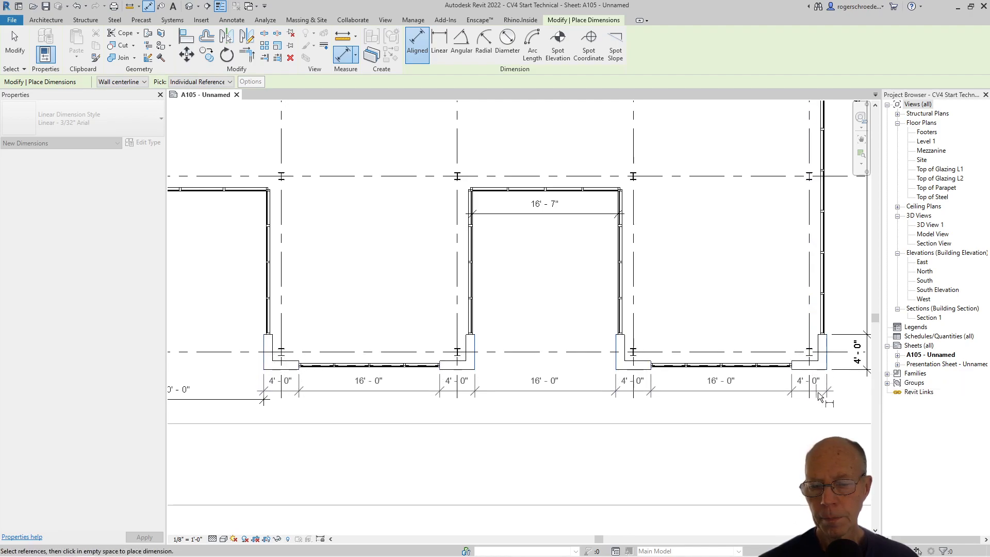
{"action": "left_click", "coordinate": [823, 399]}
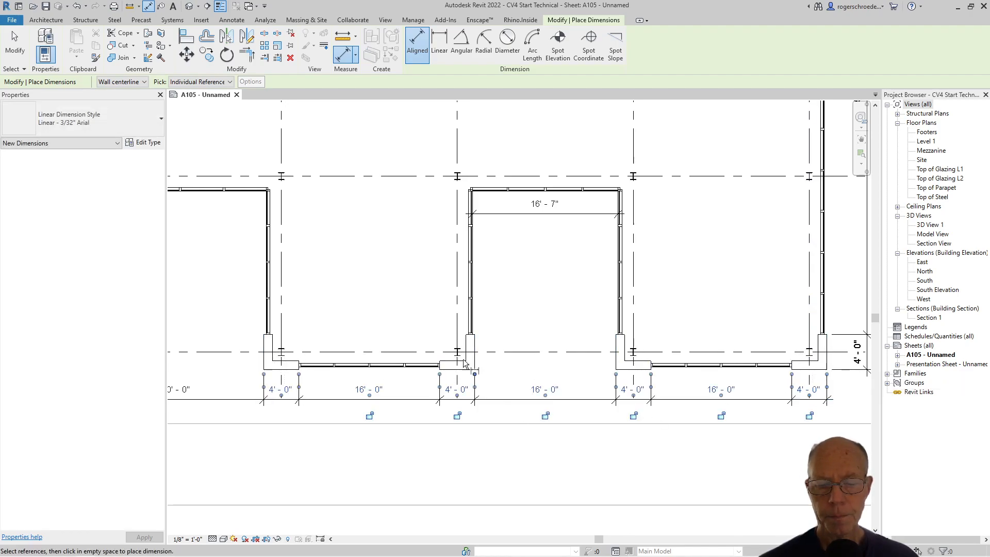
- Dimension the west recess's depth beside its east wall, from the pier's south face through the brick return end to the storefront face
{"action": "middle_click_drag", "start_coordinate": [304, 306], "coordinate": [528, 325]}
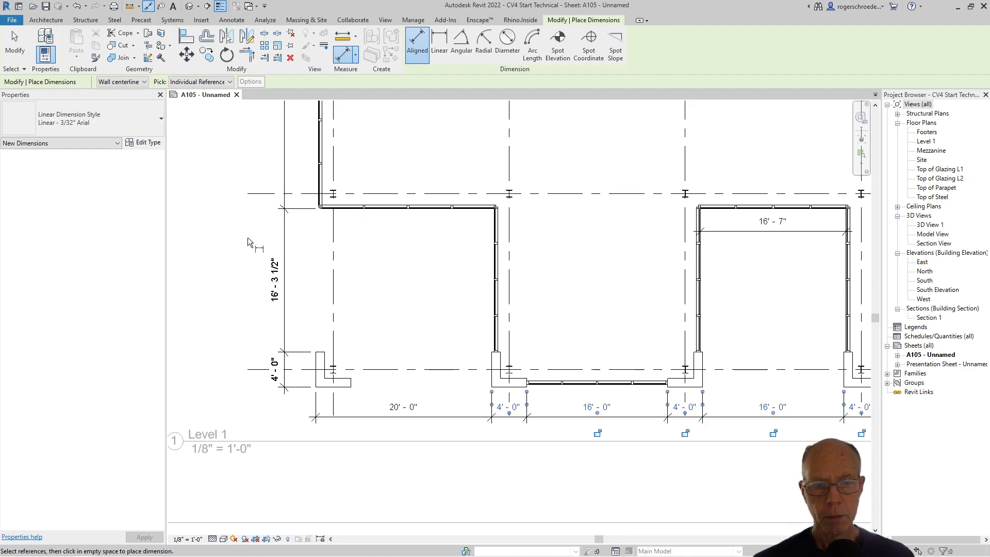
{"action": "left_click", "coordinate": [505, 392]}
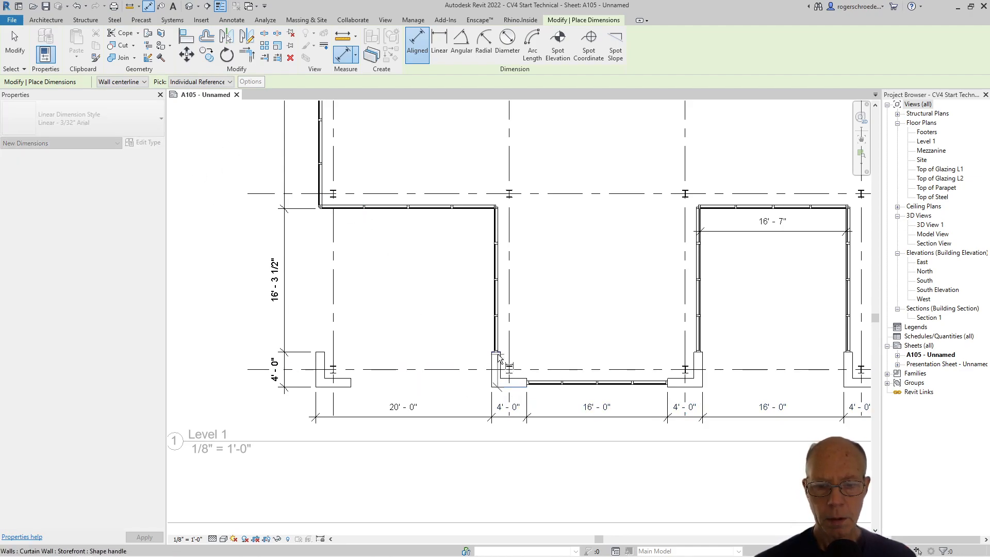
{"action": "left_click", "coordinate": [498, 357]}
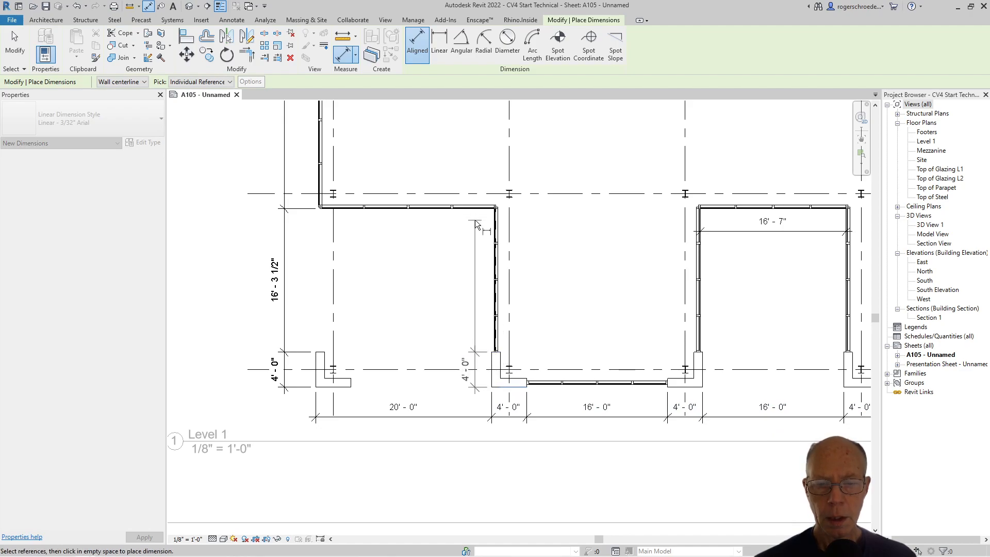
{"action": "scroll", "coordinate": [469, 215], "scroll_direction": "up", "scroll_amount": 2}
{"action": "scroll", "coordinate": [468, 220], "scroll_direction": "up", "scroll_amount": 2}
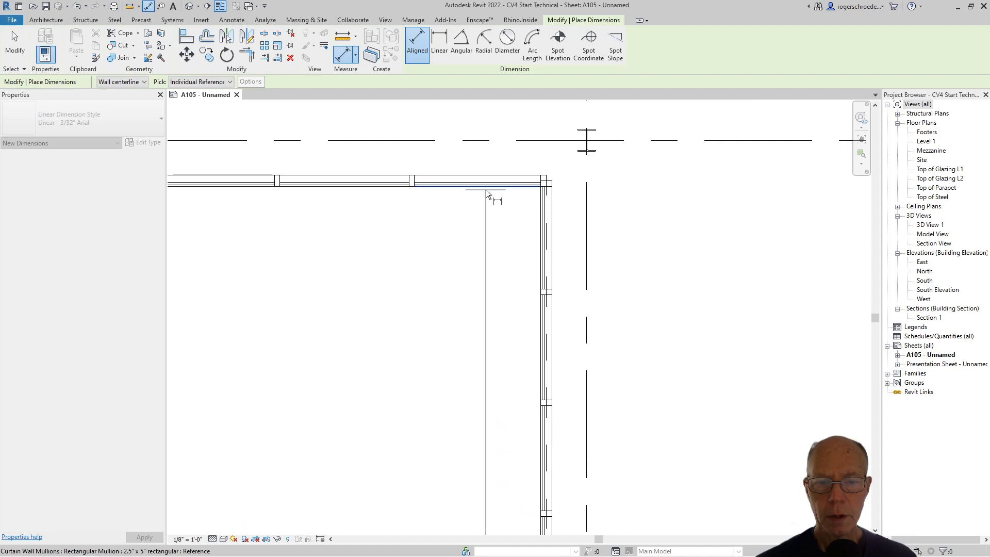
{"action": "left_click", "coordinate": [474, 206]}
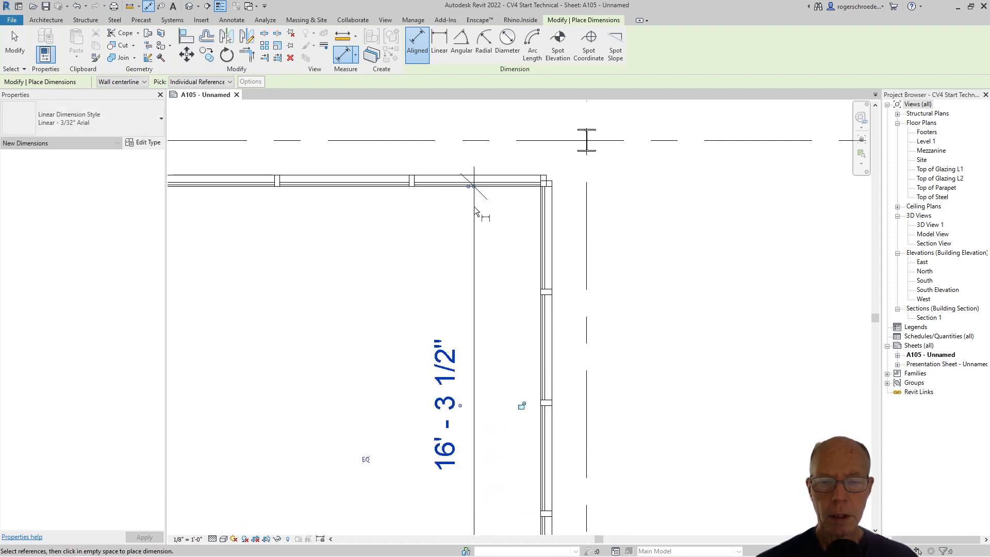
- Dimension the west recess's width between its east storefront wall and the west storefront's outer face, placing the line just below the storefront
{"action": "scroll", "coordinate": [372, 287], "scroll_direction": "down", "scroll_amount": 2}
{"action": "middle_click_drag", "start_coordinate": [346, 365], "coordinate": [475, 352]}
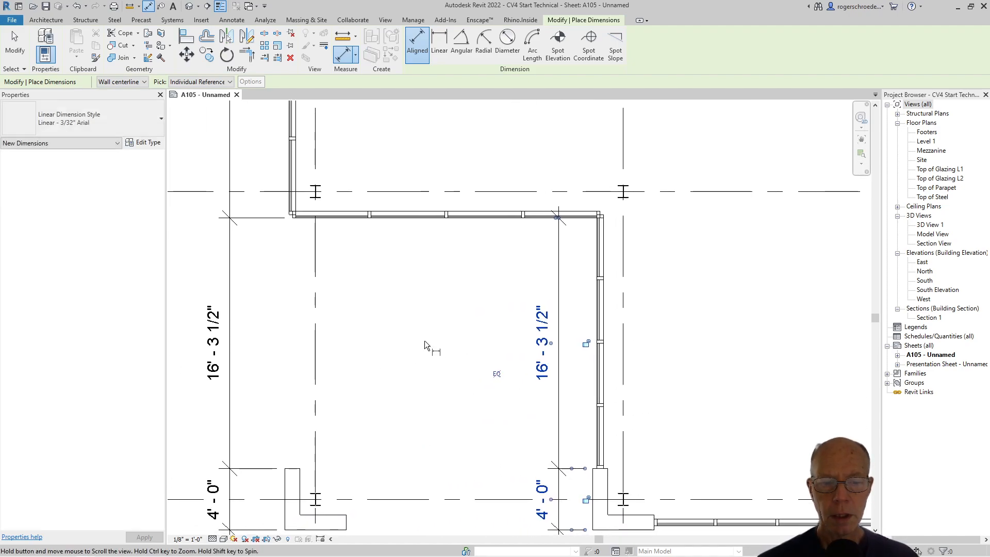
{"action": "left_click", "coordinate": [597, 247]}
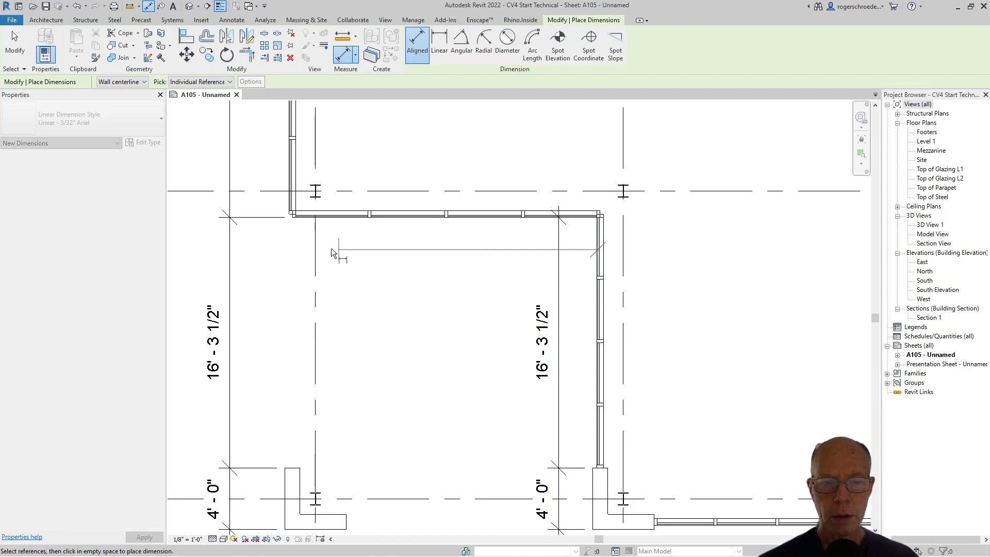
{"action": "scroll", "coordinate": [280, 219], "scroll_direction": "up", "scroll_amount": 2}
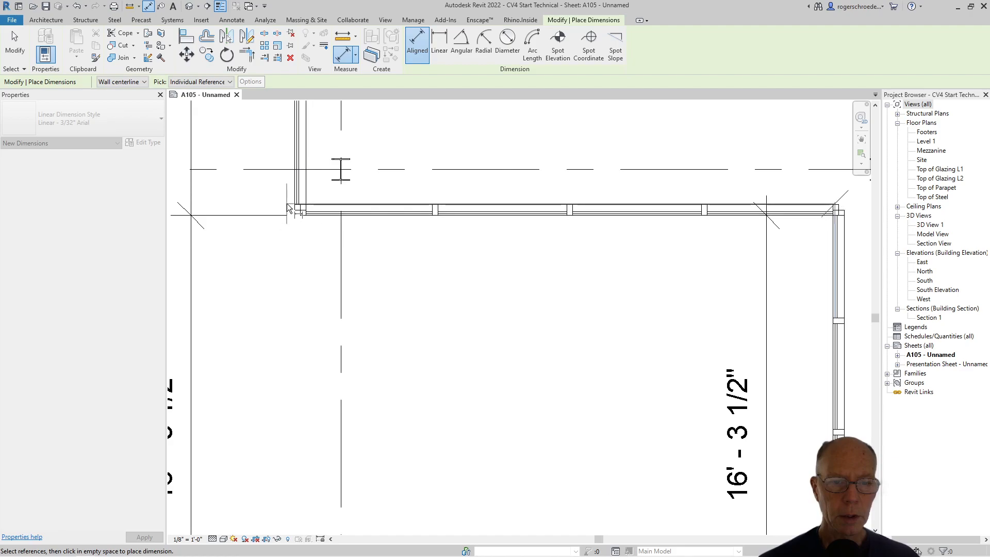
{"action": "left_click", "coordinate": [297, 202]}
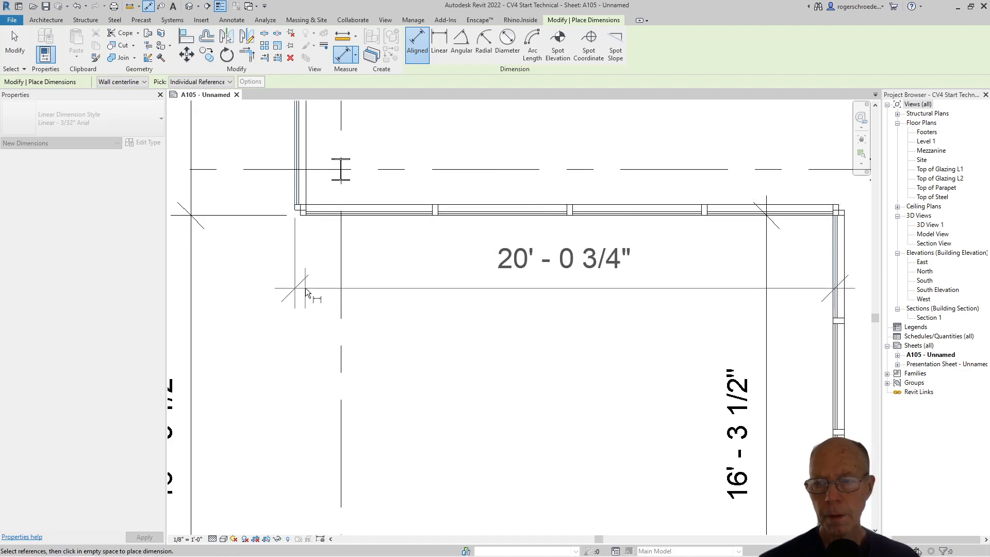
{"action": "left_click", "coordinate": [306, 288]}
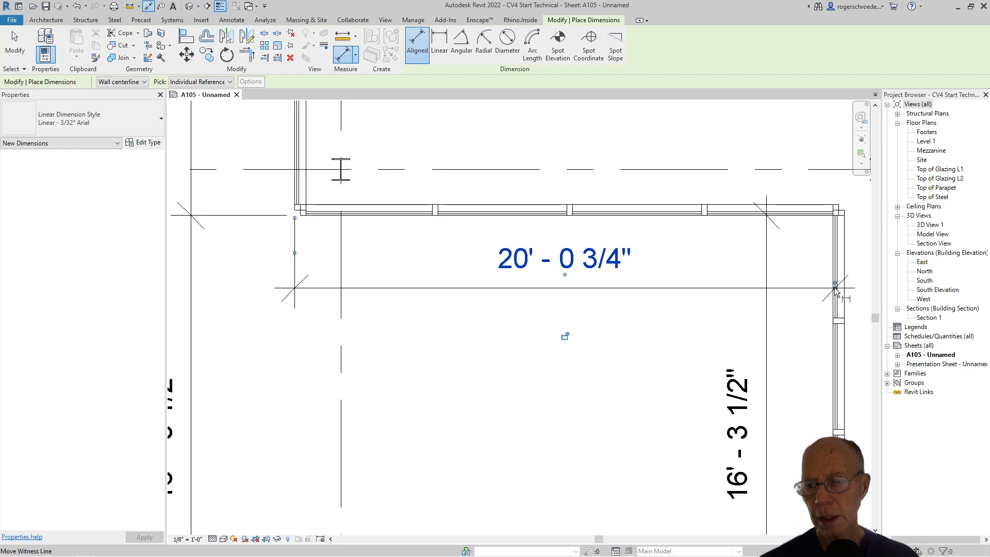
- Shift the east witness line of the west recess's width dimension to the adjacent storefront reference so the dimension reads 20' - 0"
{"action": "key", "text": "Tab"}
{"action": "key", "text": "Tab"}
{"action": "left_click_drag", "start_coordinate": [831, 285], "coordinate": [833, 285]}
{"action": "left_click", "coordinate": [621, 337]}
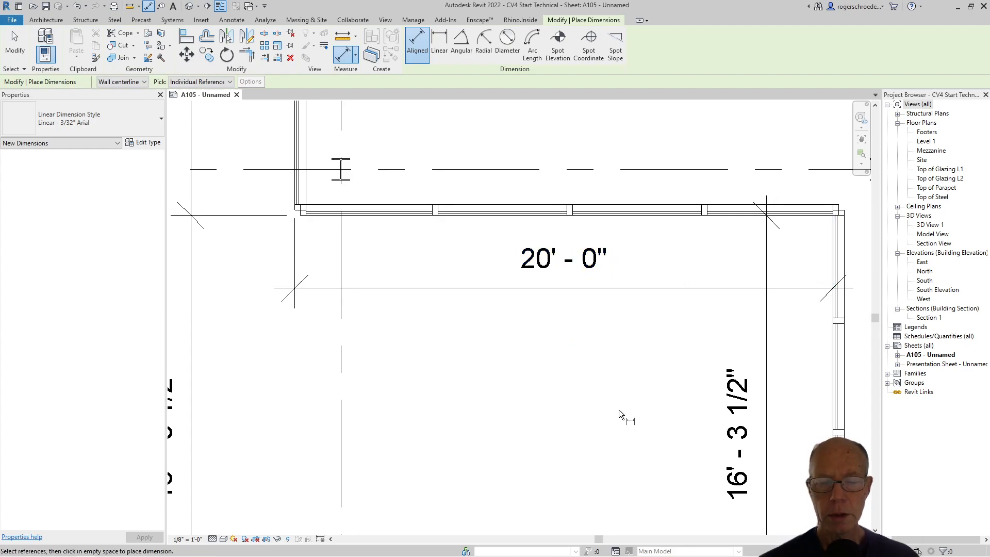
- Dimension the east recess's depth beside its west wall, from the pier's south face through the brick return end to the storefront face
{"action": "scroll", "coordinate": [620, 409], "scroll_direction": "down", "scroll_amount": 3}
{"action": "middle_click_drag", "start_coordinate": [595, 401], "coordinate": [288, 251]}
{"action": "scroll", "coordinate": [264, 287], "scroll_direction": "down", "scroll_amount": 3}
{"action": "middle_click_drag", "start_coordinate": [527, 283], "coordinate": [294, 330]}
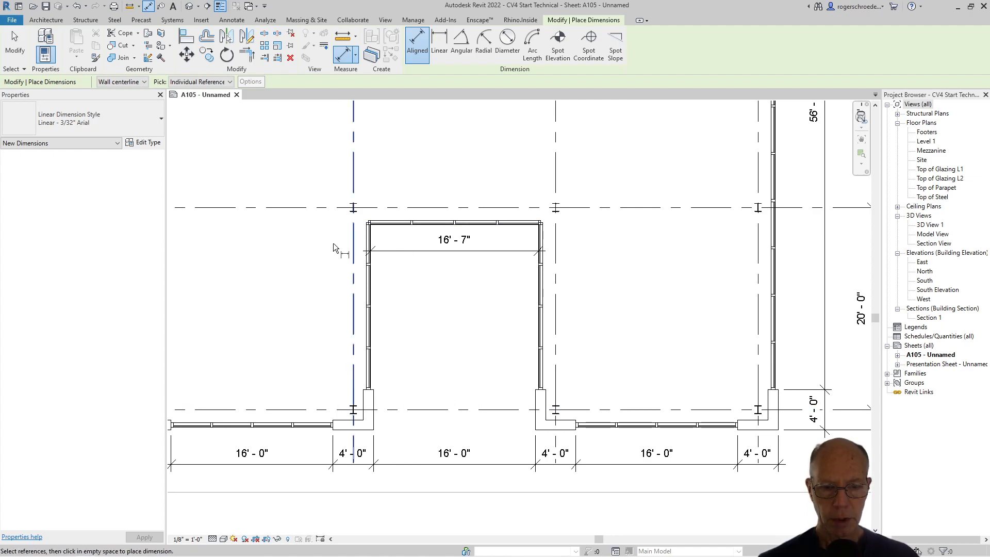
{"action": "left_click", "coordinate": [440, 44]}
{"action": "left_click", "coordinate": [417, 47]}
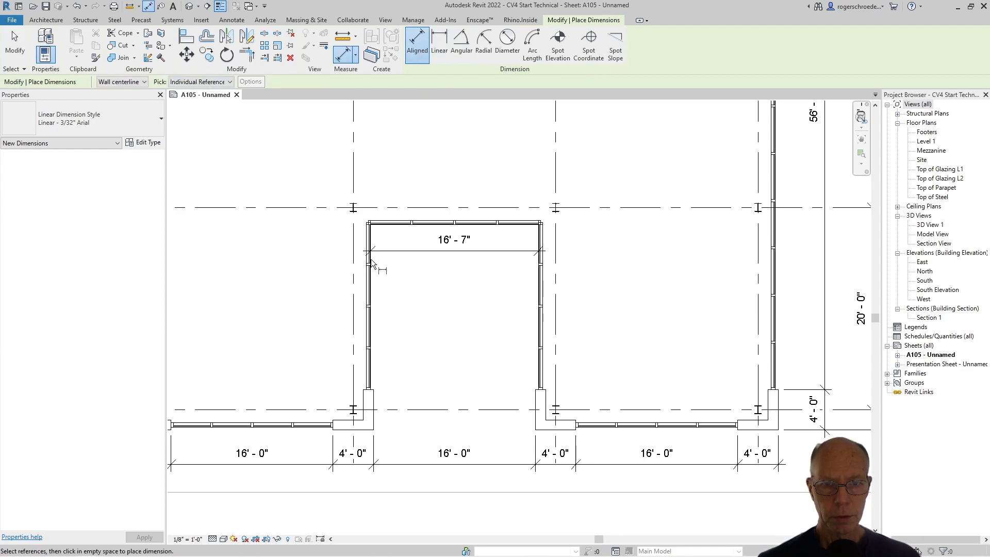
{"action": "left_click", "coordinate": [366, 423]}
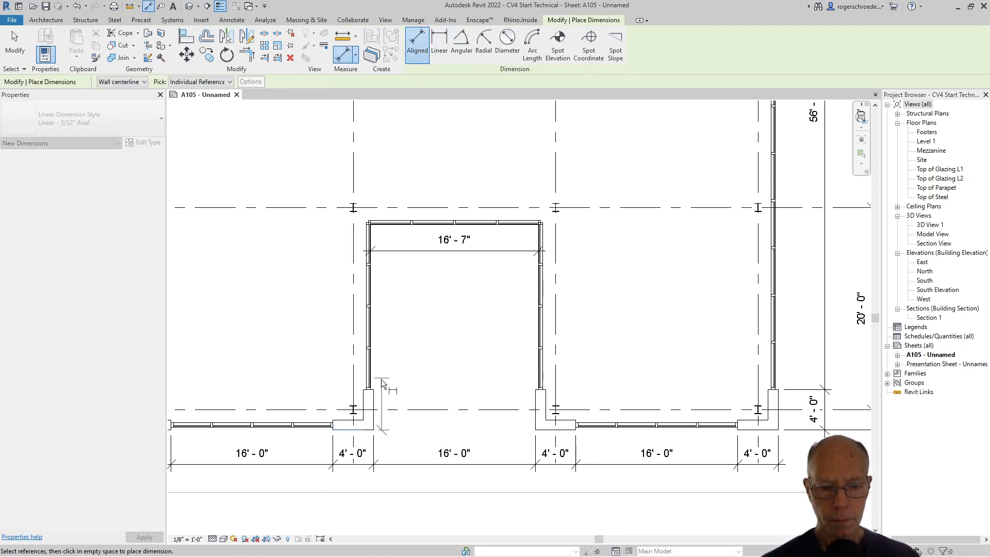
{"action": "left_click", "coordinate": [369, 390]}
{"action": "scroll", "coordinate": [384, 242], "scroll_direction": "up", "scroll_amount": 2}
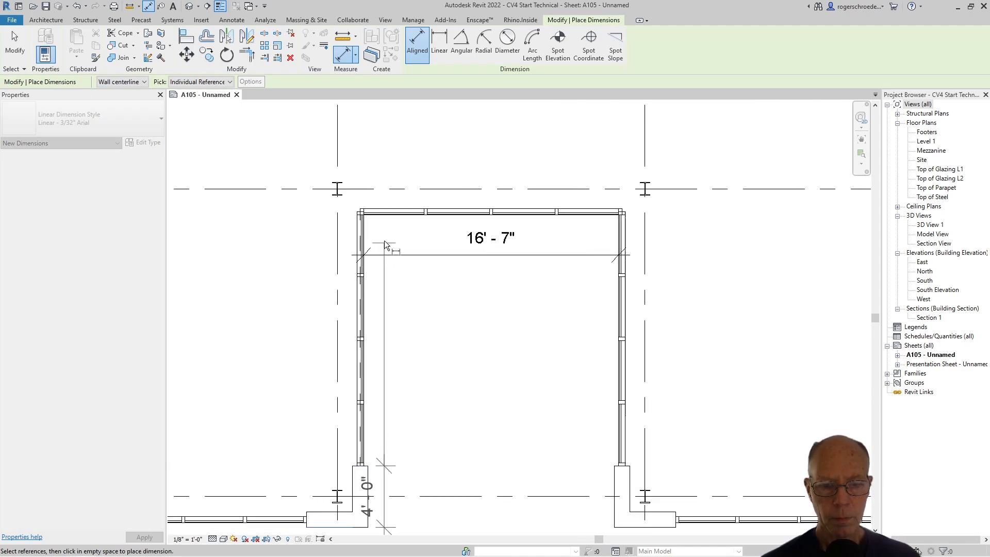
{"action": "scroll", "coordinate": [379, 238], "scroll_direction": "up", "scroll_amount": 2}
{"action": "left_click", "coordinate": [374, 211]}
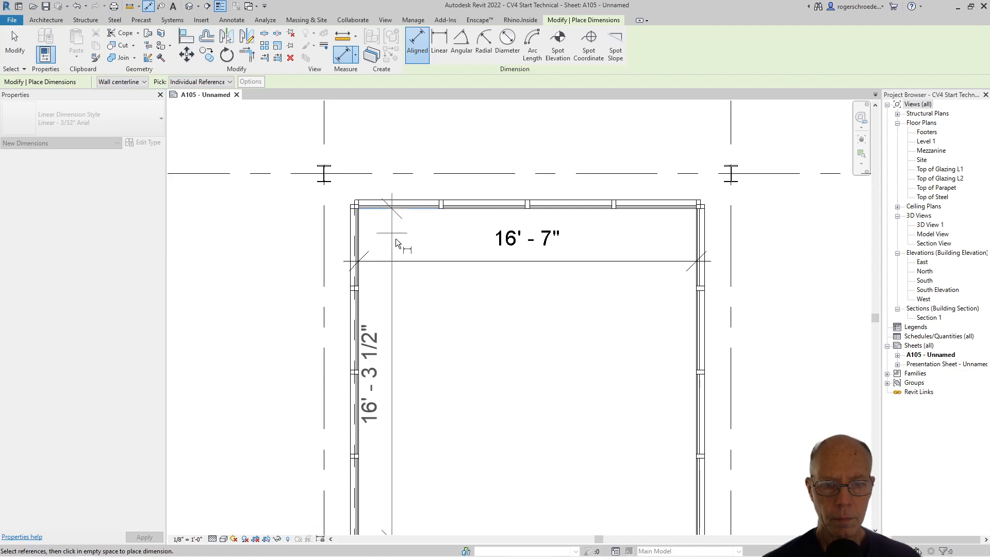
{"action": "left_click", "coordinate": [425, 324]}
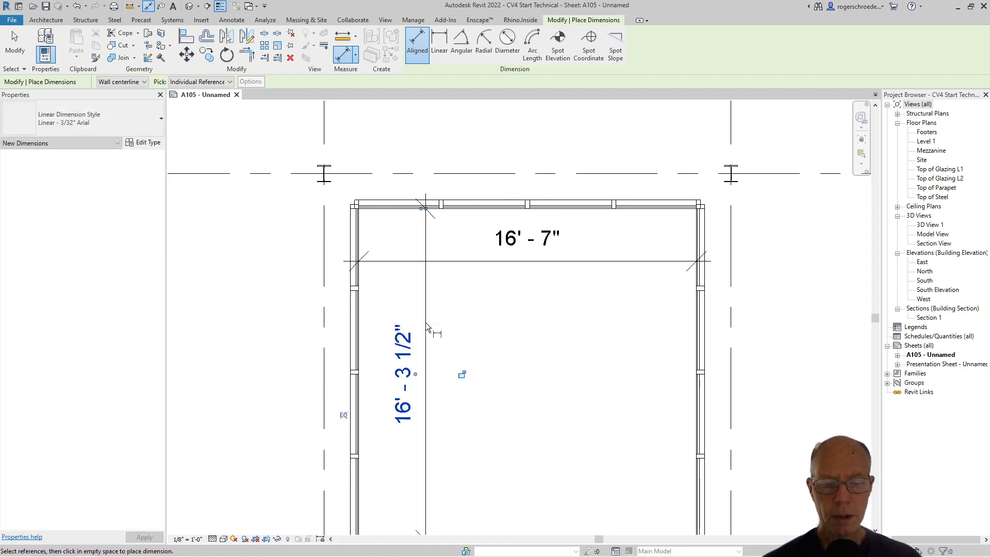
{"action": "scroll", "coordinate": [304, 354], "scroll_direction": "down", "scroll_amount": 3}
{"action": "middle_click_drag", "start_coordinate": [287, 344], "coordinate": [490, 350]}
{"action": "scroll", "coordinate": [484, 332], "scroll_direction": "down", "scroll_amount": 1}
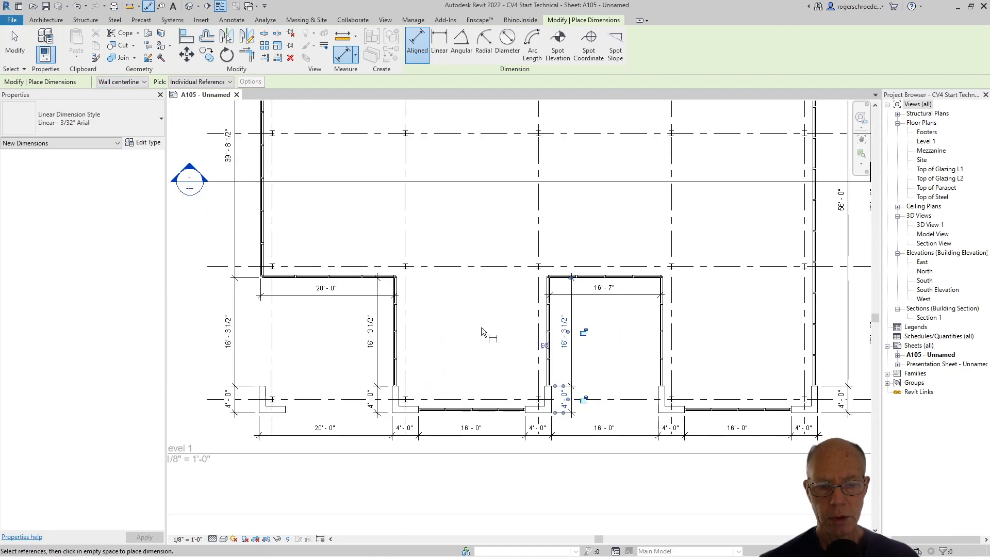
{"action": "scroll", "coordinate": [476, 321], "scroll_direction": "down", "scroll_amount": 2}
{"action": "middle_click_drag", "start_coordinate": [442, 303], "coordinate": [403, 390]}
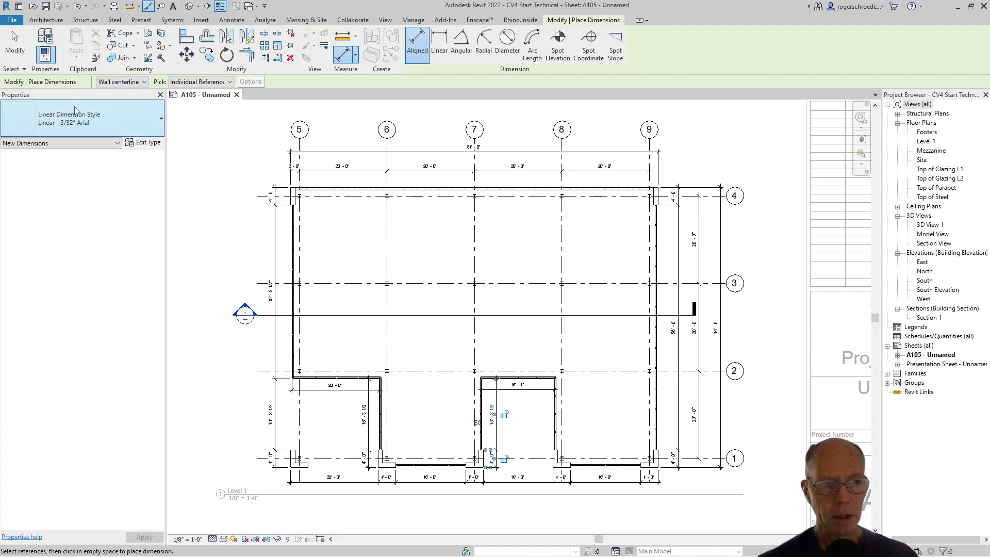
{"action": "left_click", "coordinate": [15, 50]}
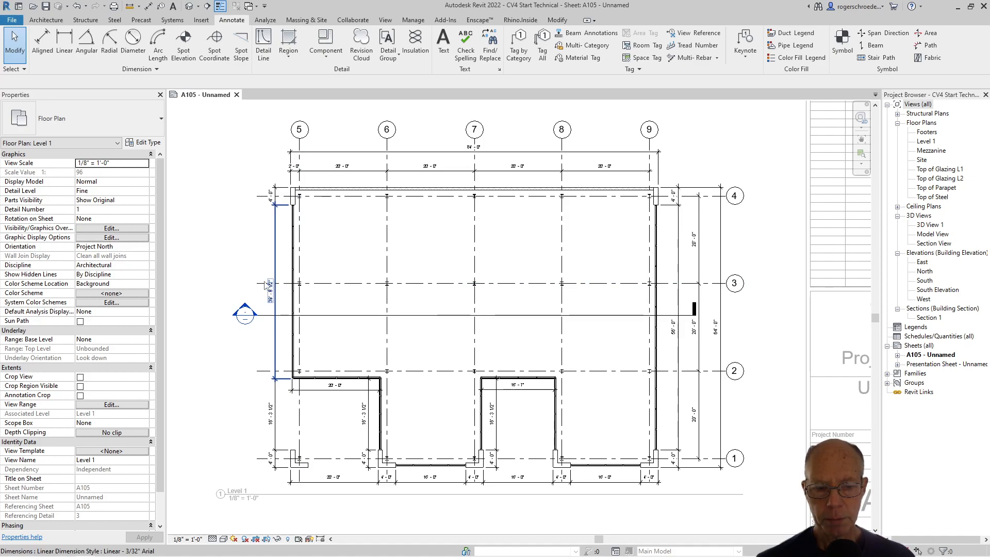
- Deactivate the Level 1 floor plan view to return to editing sheet A105, leaving nothing selected
{"action": "scroll", "coordinate": [191, 408], "scroll_direction": "down", "scroll_amount": 1}
{"action": "scroll", "coordinate": [191, 408], "scroll_direction": "down", "scroll_amount": 1}
{"action": "middle_click_drag", "start_coordinate": [205, 407], "coordinate": [294, 415]}
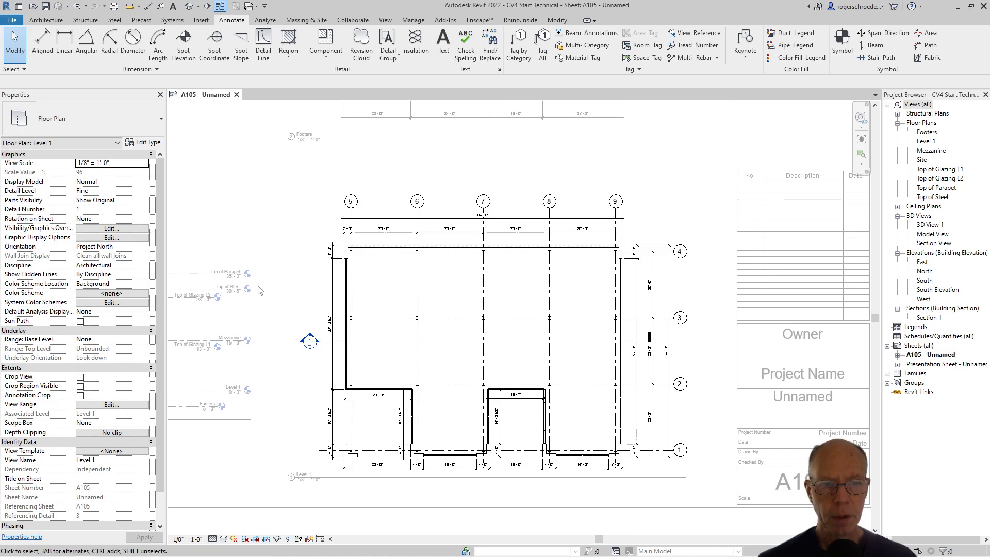
{"action": "right_click", "coordinate": [294, 267]}
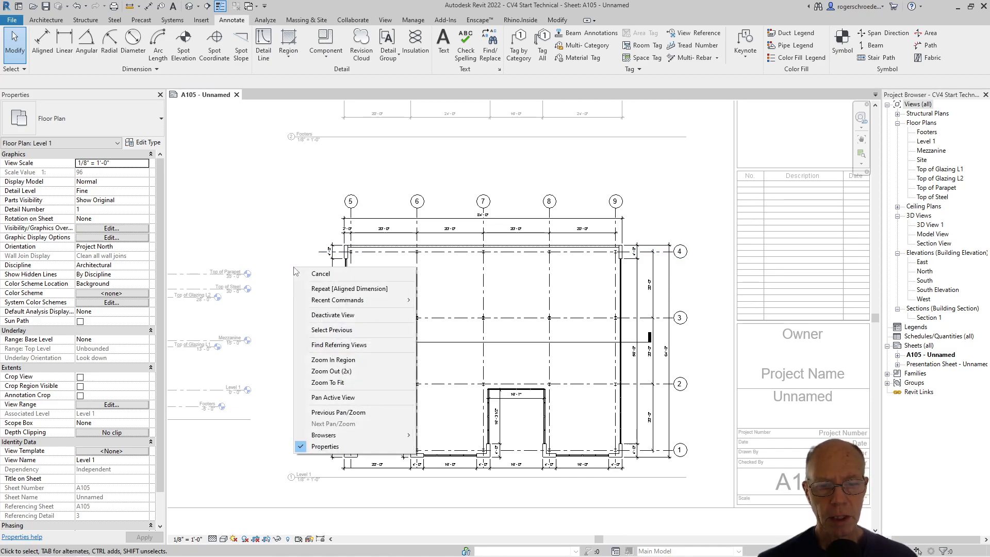
{"action": "left_click", "coordinate": [331, 315]}
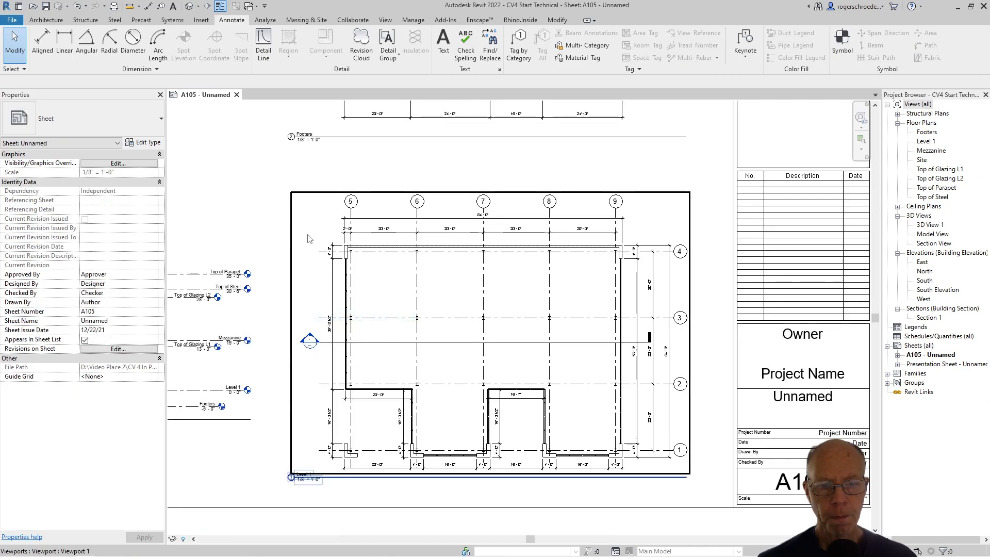
{"action": "scroll", "coordinate": [254, 179], "scroll_direction": "down", "scroll_amount": 5}
{"action": "middle_click_drag", "start_coordinate": [309, 220], "coordinate": [512, 353]}
{"action": "key", "text": "Escape"}
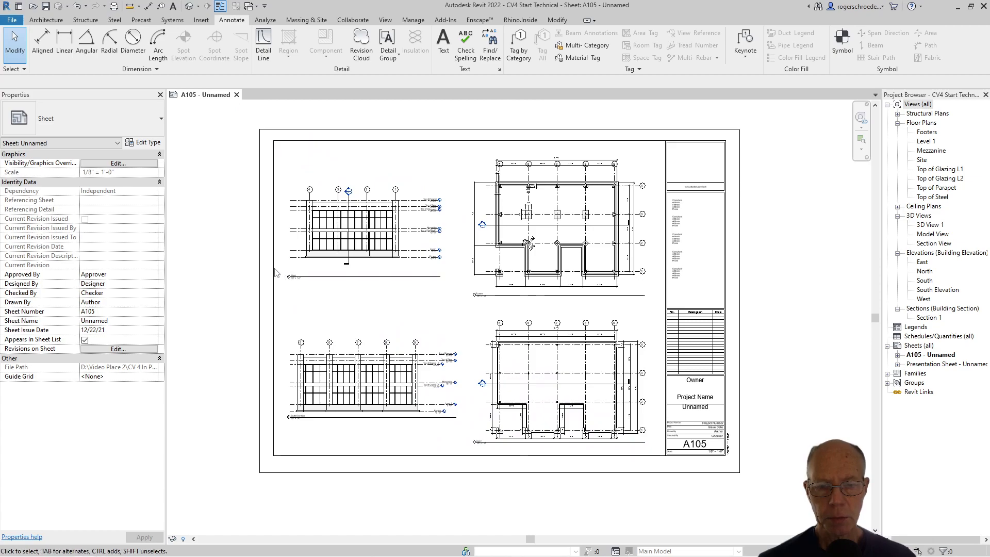